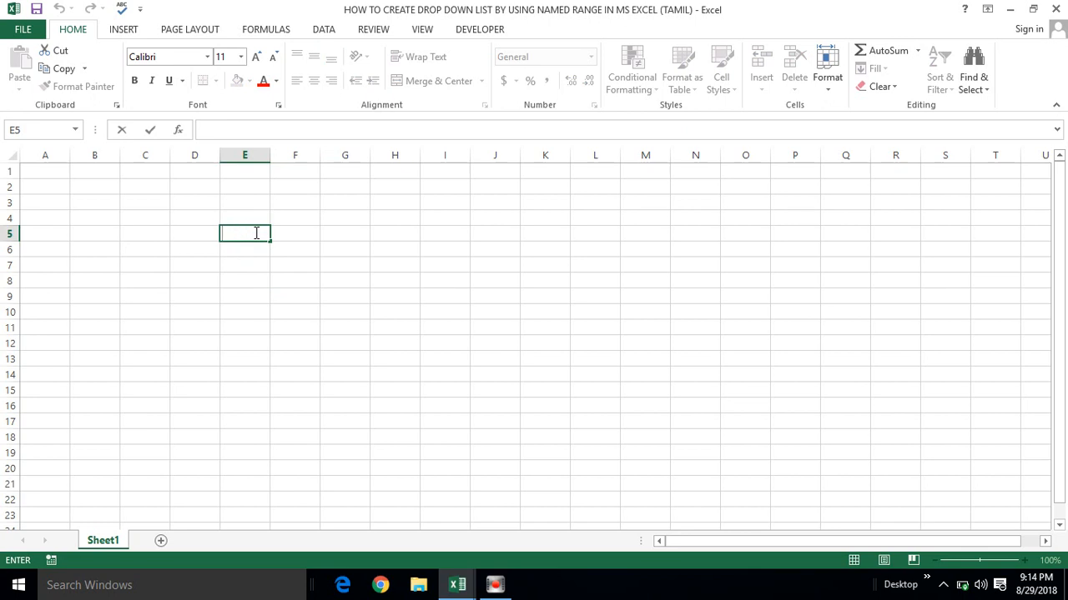
{"action": "left_click", "coordinate": [306, 206]}
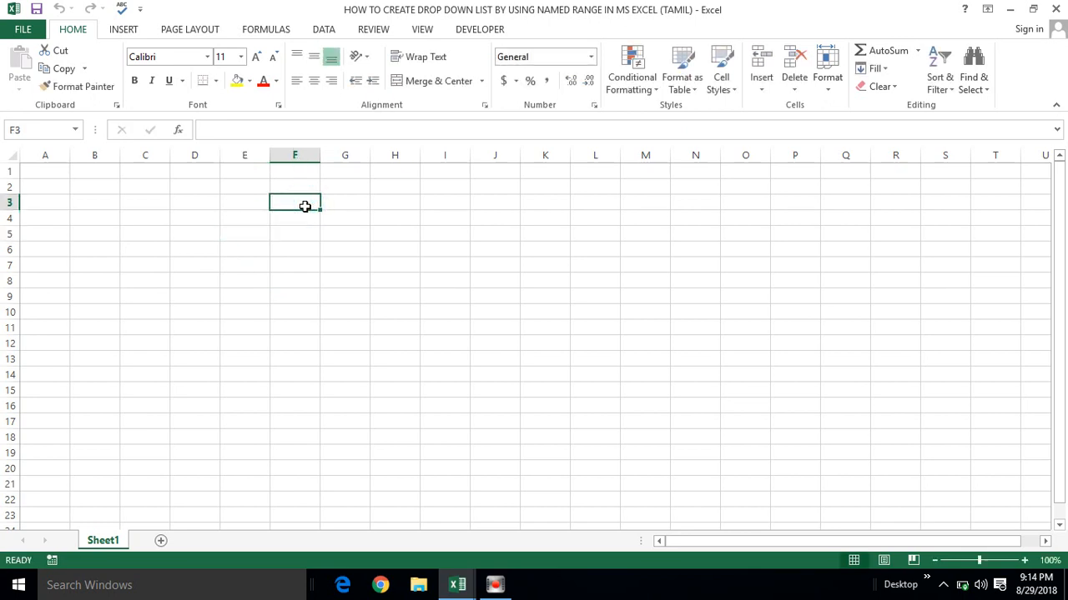
{"action": "left_click", "coordinate": [227, 201]}
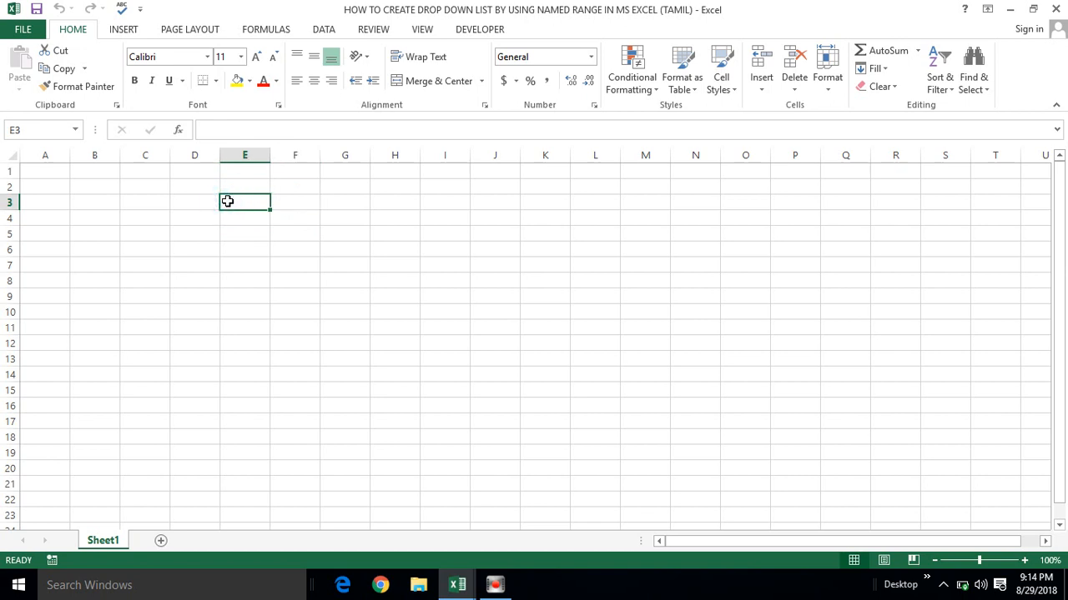
{"action": "left_click", "coordinate": [196, 201]}
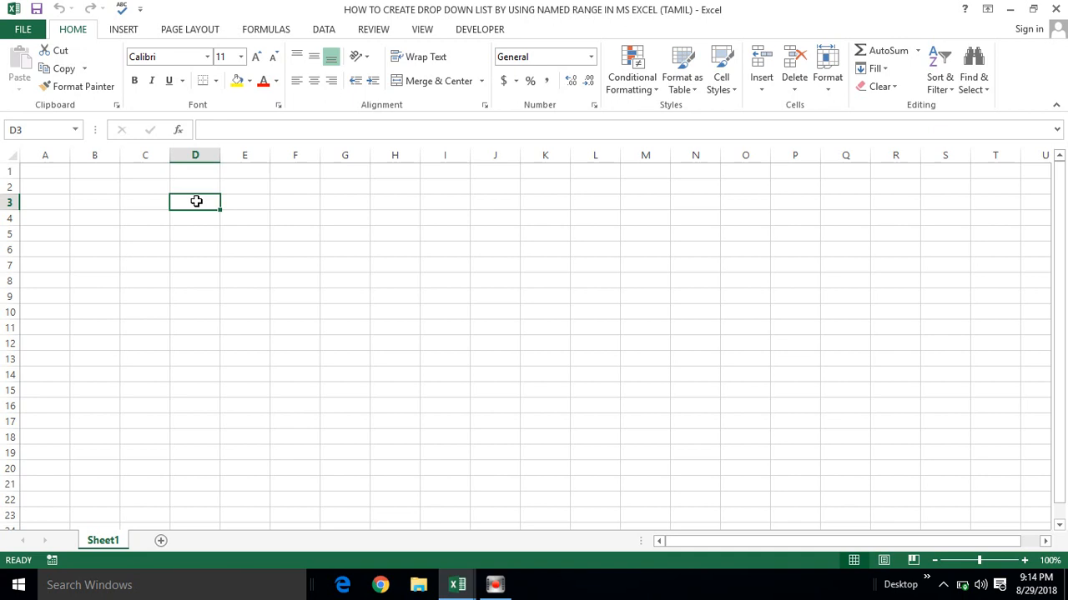
{"action": "left_click", "coordinate": [260, 182]}
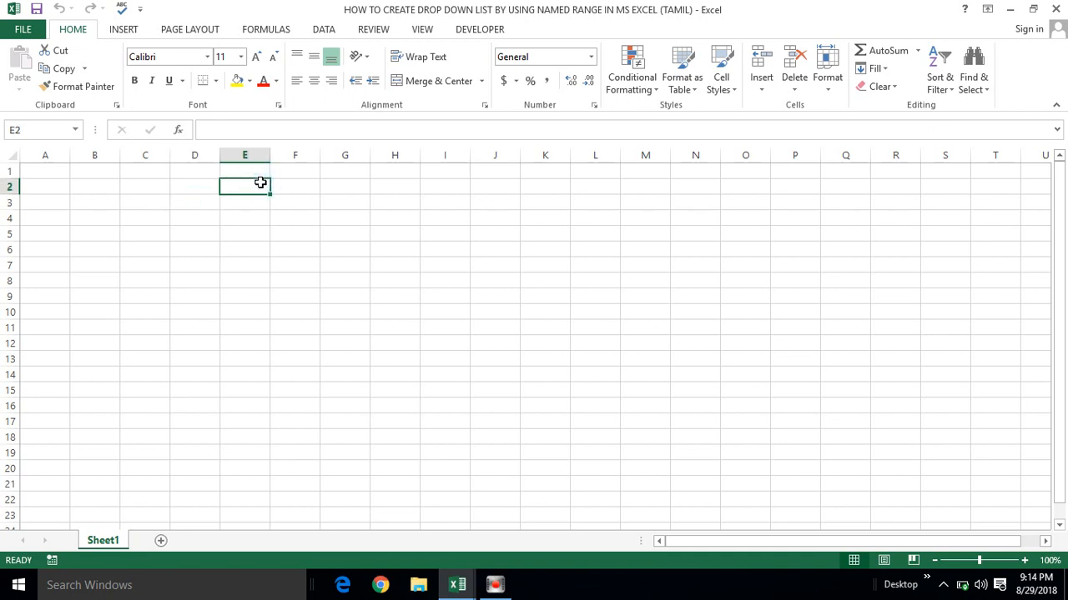
{"action": "left_click", "coordinate": [159, 209]}
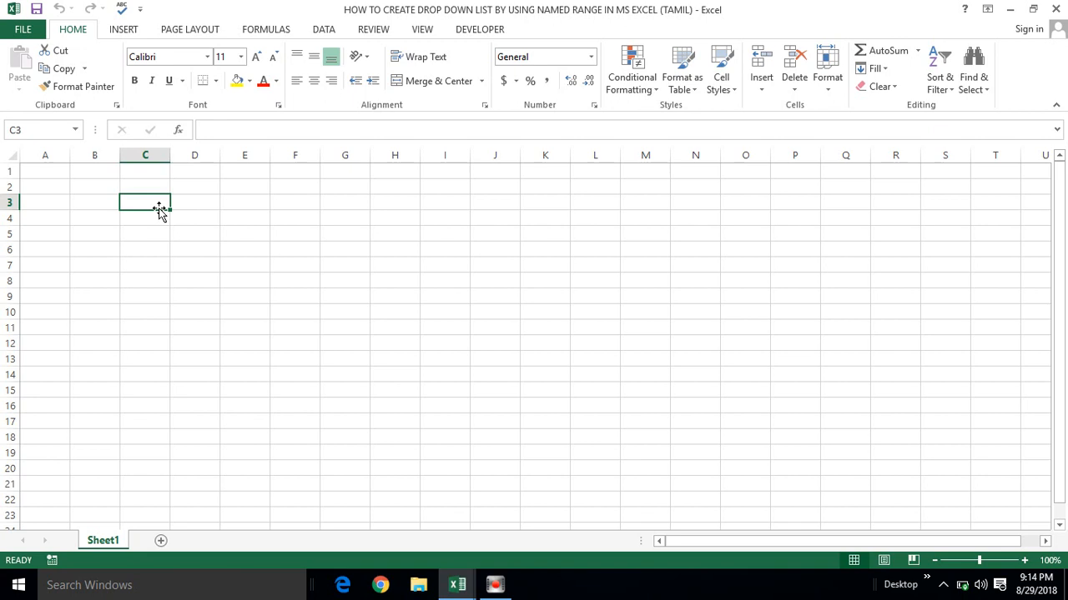
{"action": "left_click", "coordinate": [222, 202]}
{"action": "left_click", "coordinate": [267, 219]}
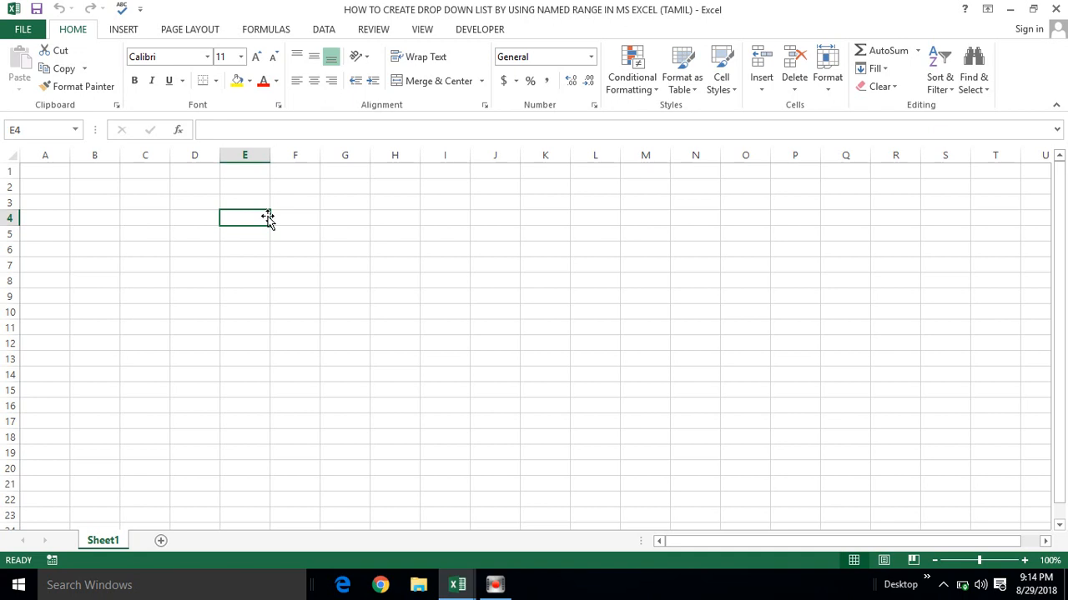
{"action": "left_click", "coordinate": [205, 226]}
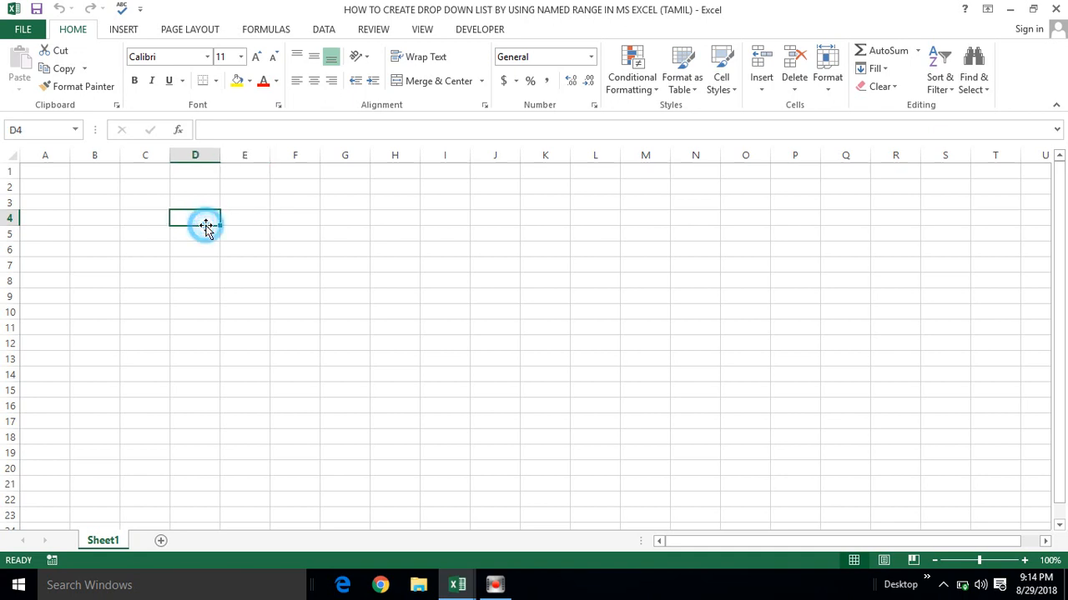
{"action": "left_click", "coordinate": [251, 236]}
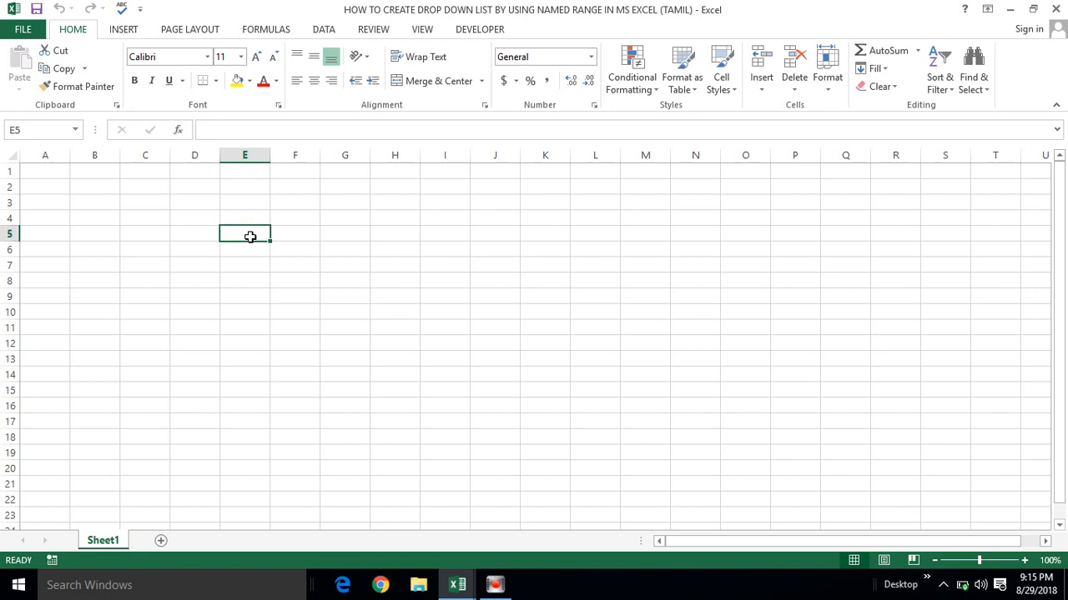
{"action": "left_click", "coordinate": [248, 207]}
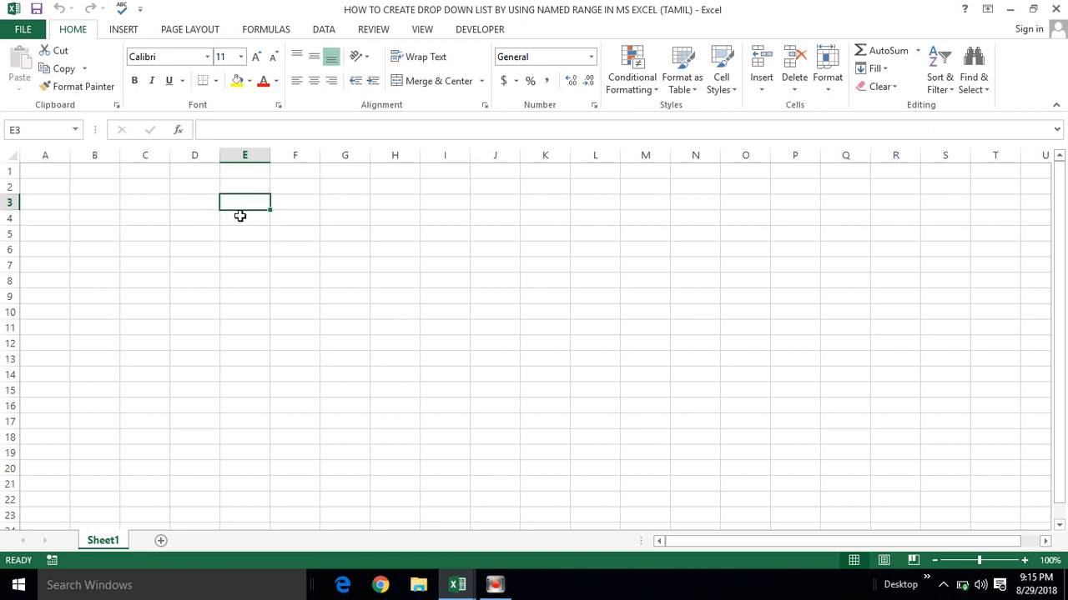
{"action": "left_click", "coordinate": [240, 216]}
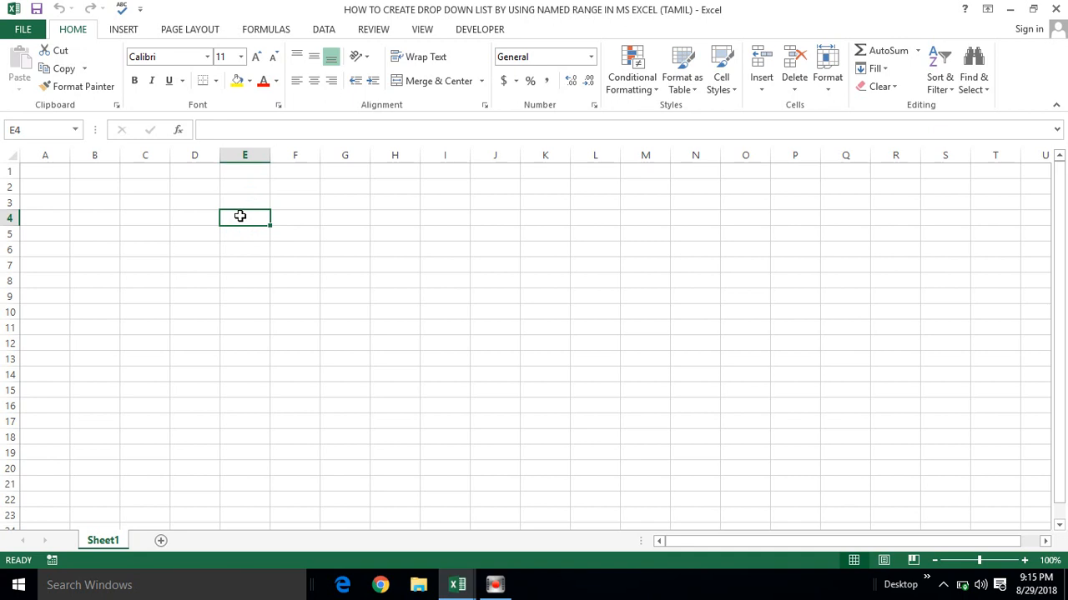
{"action": "left_click", "coordinate": [208, 221]}
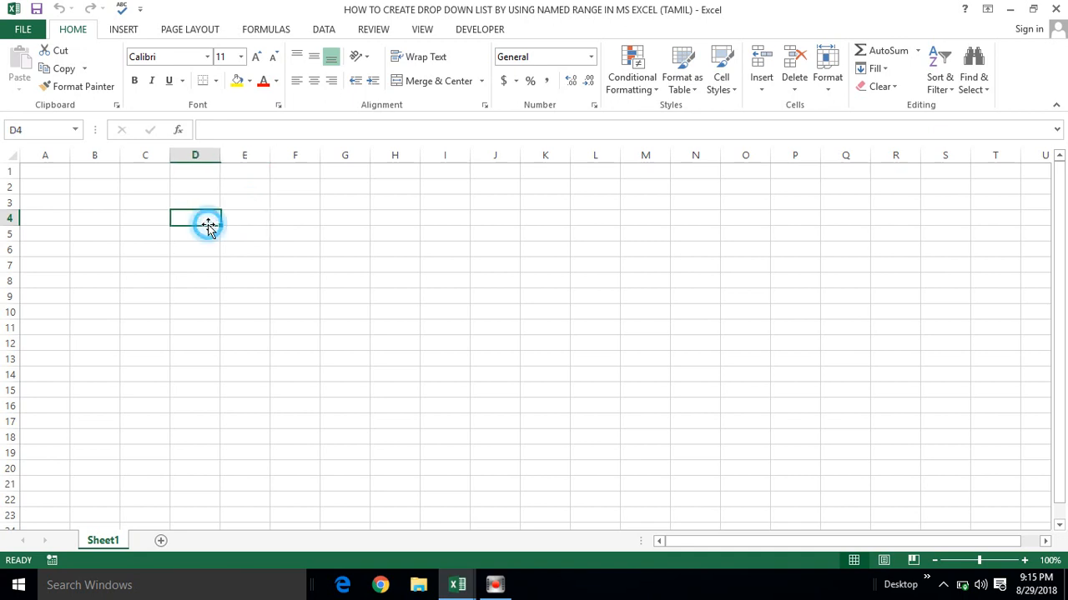
{"action": "mouse_move", "coordinate": [227, 220]}
{"action": "left_mouse_down"}
{"action": "mouse_move", "coordinate": [262, 241]}
{"action": "mouse_move", "coordinate": [289, 317]}
{"action": "mouse_move", "coordinate": [314, 335]}
{"action": "mouse_move", "coordinate": [319, 355]}
{"action": "mouse_move", "coordinate": [296, 357]}
{"action": "left_mouse_up"}
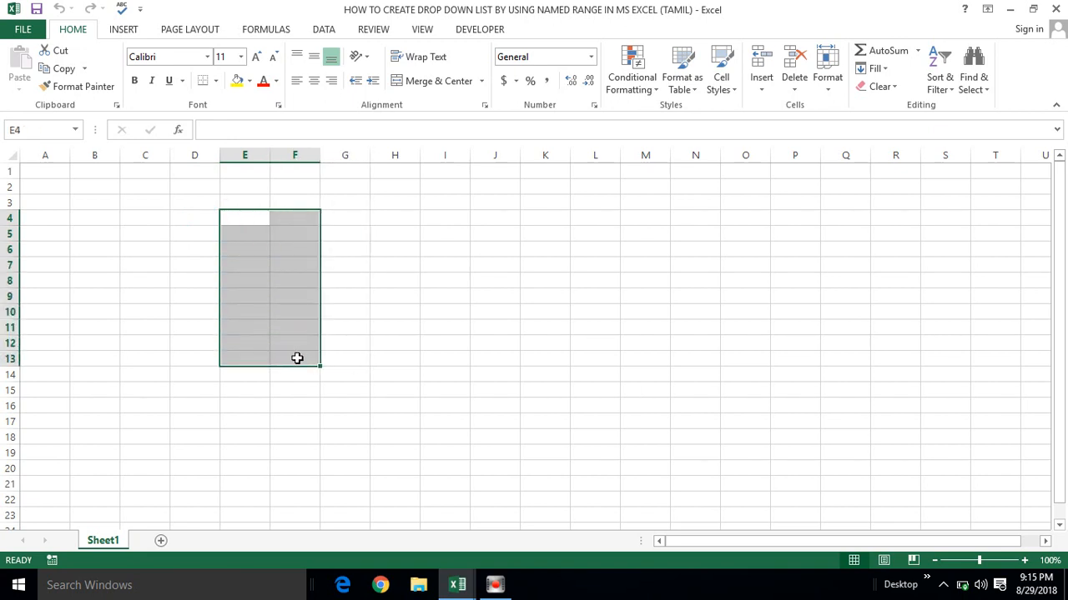
{"action": "left_click", "coordinate": [191, 208]}
{"action": "left_click_drag", "start_coordinate": [195, 209], "coordinate": [292, 264]}
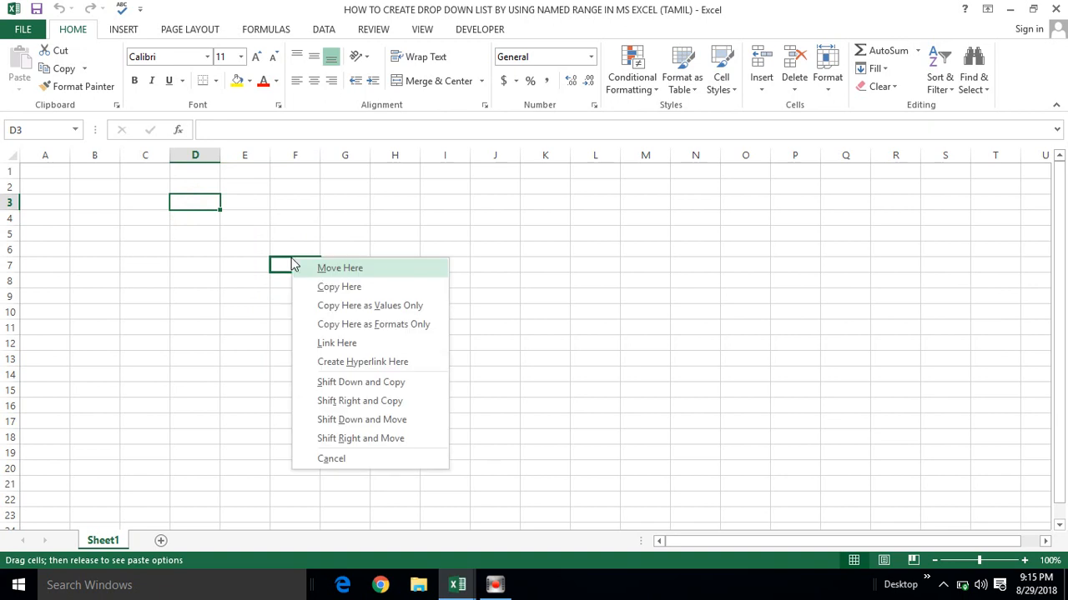
{"action": "left_click", "coordinate": [238, 247]}
{"action": "left_click", "coordinate": [153, 205]}
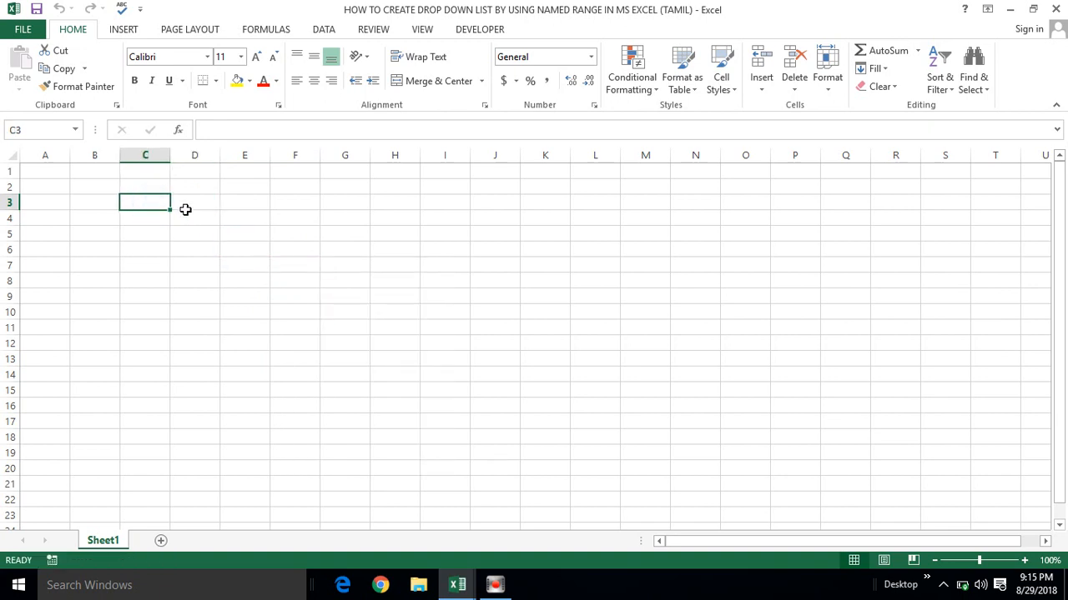
{"action": "double_click", "coordinate": [187, 203]}
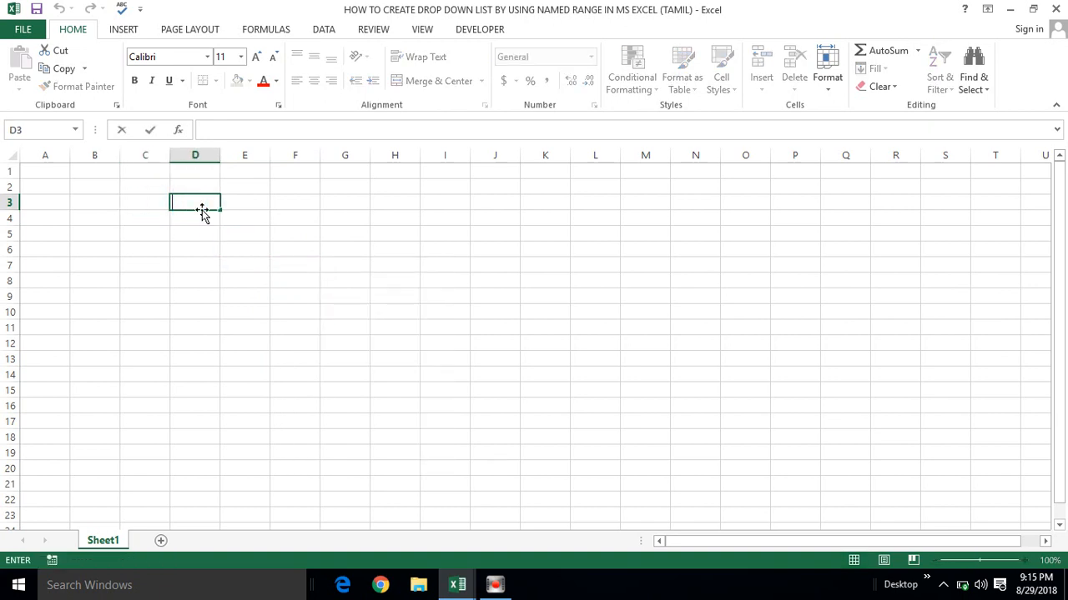
{"action": "left_click", "coordinate": [193, 221]}
{"action": "left_click_drag", "start_coordinate": [189, 204], "coordinate": [248, 352]}
{"action": "left_click", "coordinate": [205, 222]}
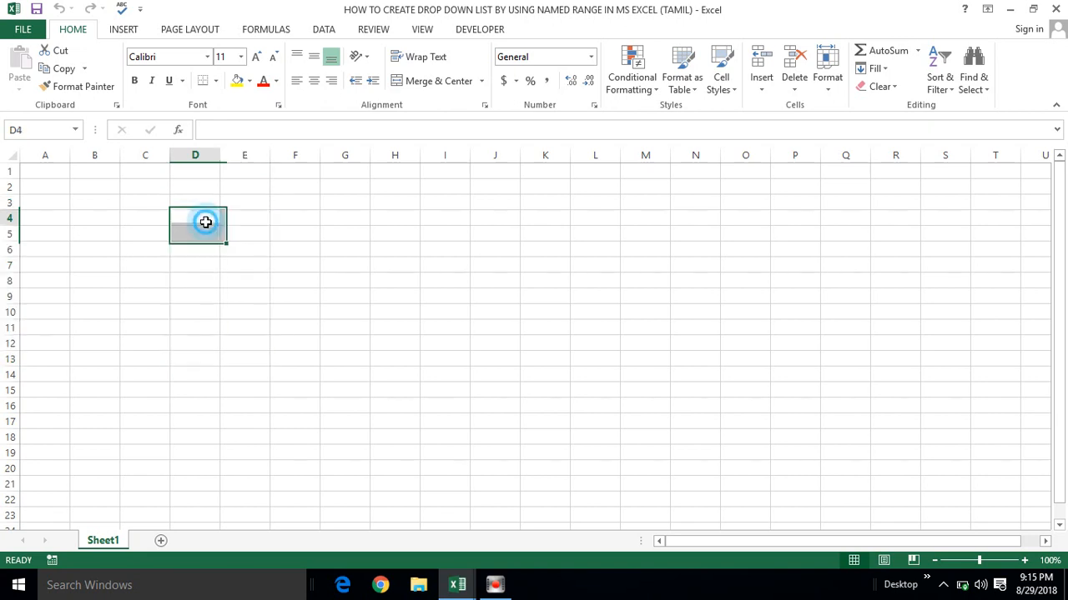
{"action": "left_click", "coordinate": [203, 201]}
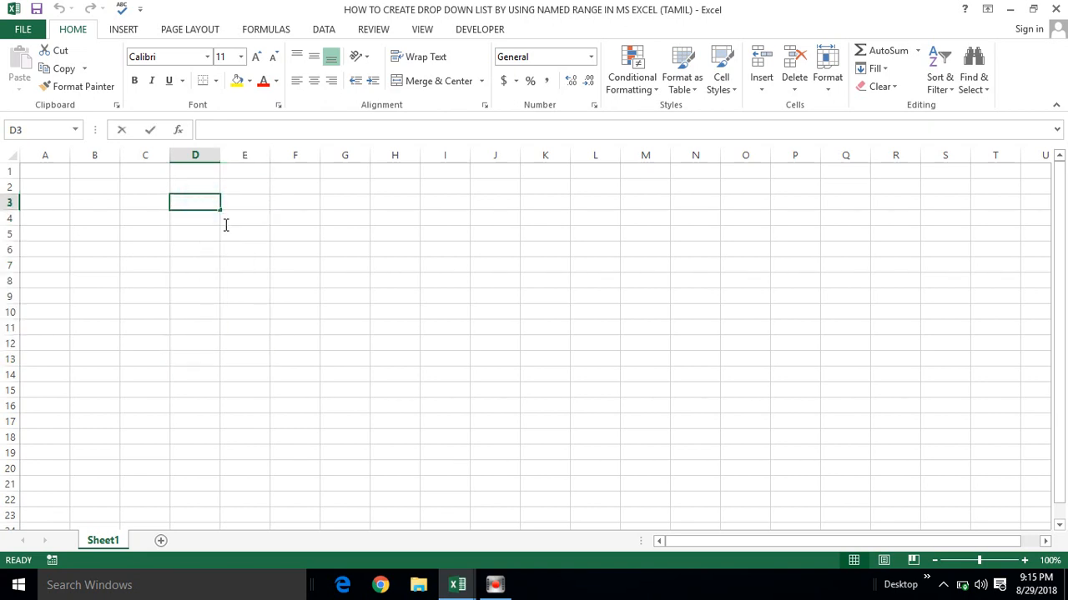
{"action": "left_click", "coordinate": [222, 231]}
{"action": "left_click", "coordinate": [201, 200]}
Enter the numbers 52, 63, 54, 63 and 12 down column E in cells E4 to E8.
{"action": "left_click", "coordinate": [231, 215]}
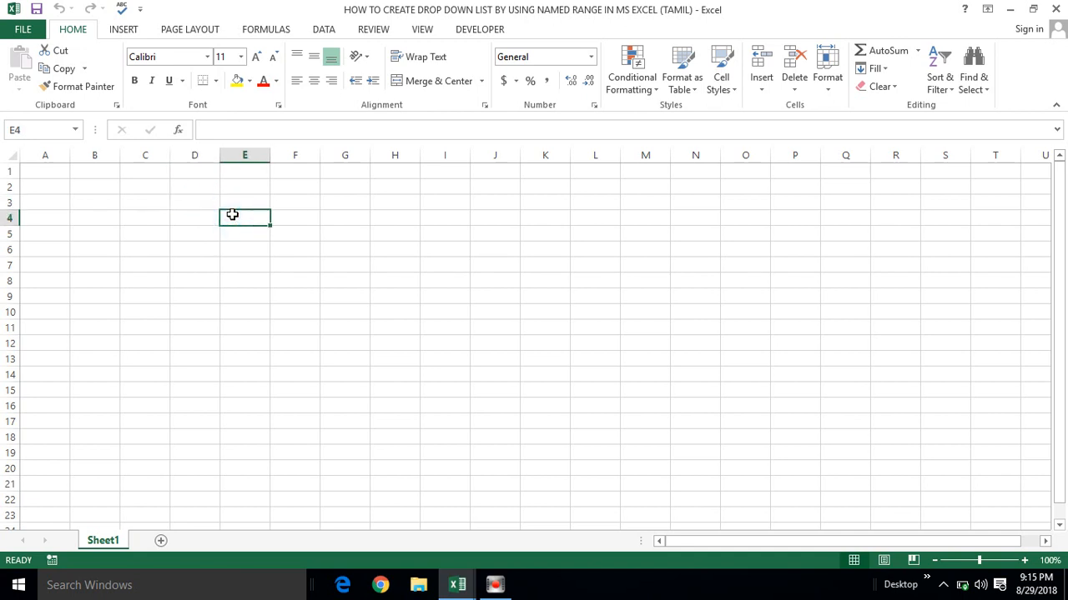
{"action": "type", "text": "52"}
{"action": "key", "text": "Return"}
{"action": "type", "text": "63"}
{"action": "key", "text": "Return"}
{"action": "type", "text": "54"}
{"action": "key", "text": "Return"}
{"action": "type", "text": "63"}
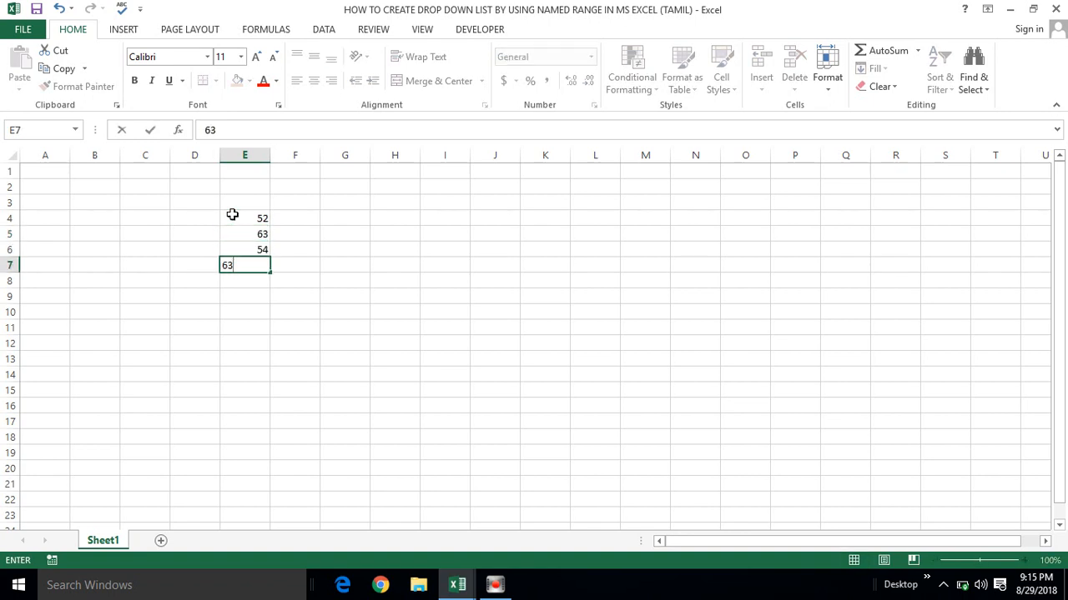
{"action": "key", "text": "Return"}
{"action": "type", "text": "12"}
{"action": "key", "text": "Return"}
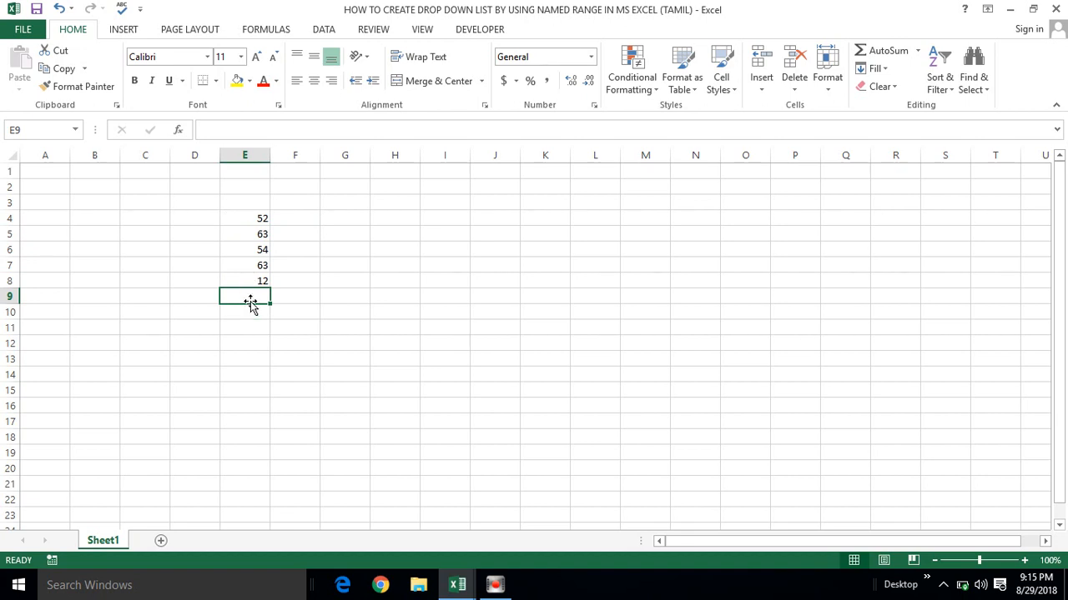
Add up the five numbers in cell E9 with the formula =SUM(E4:E8).
{"action": "type", "text": "="}
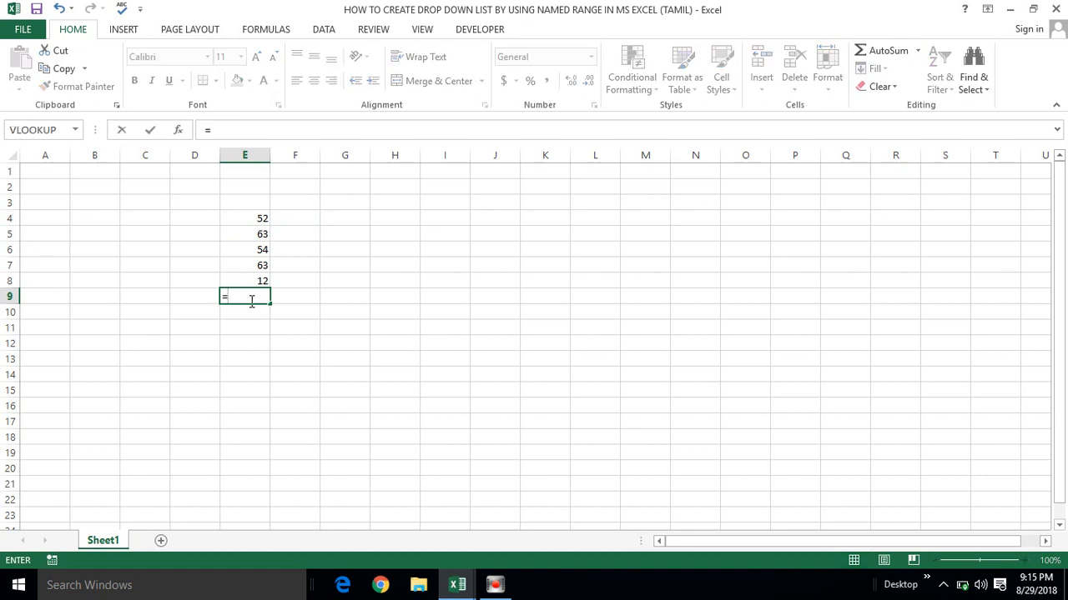
{"action": "type", "text": "SUM("}
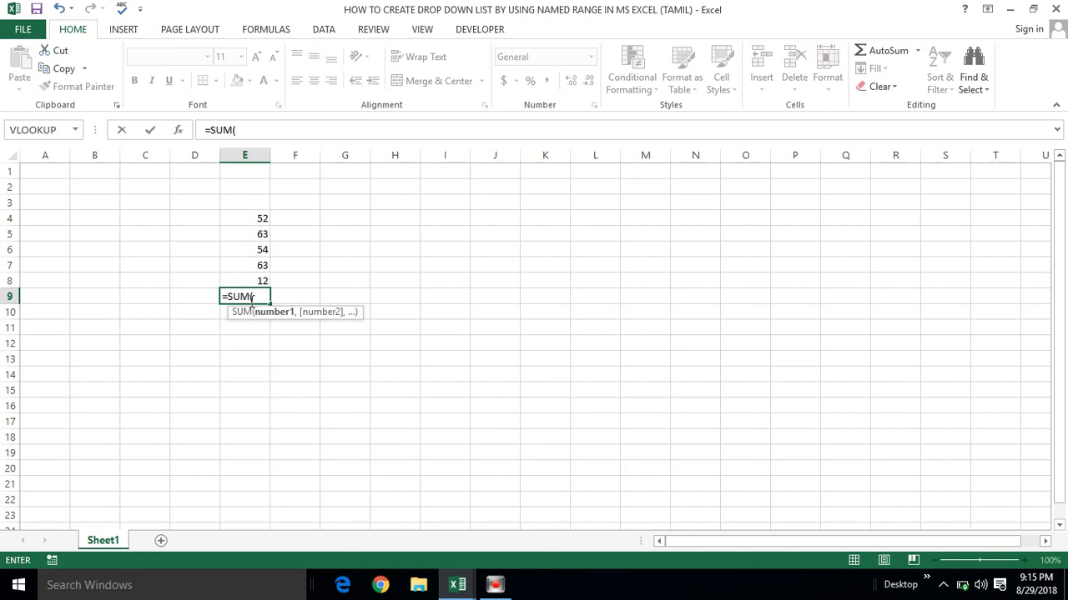
{"action": "left_click", "coordinate": [259, 277]}
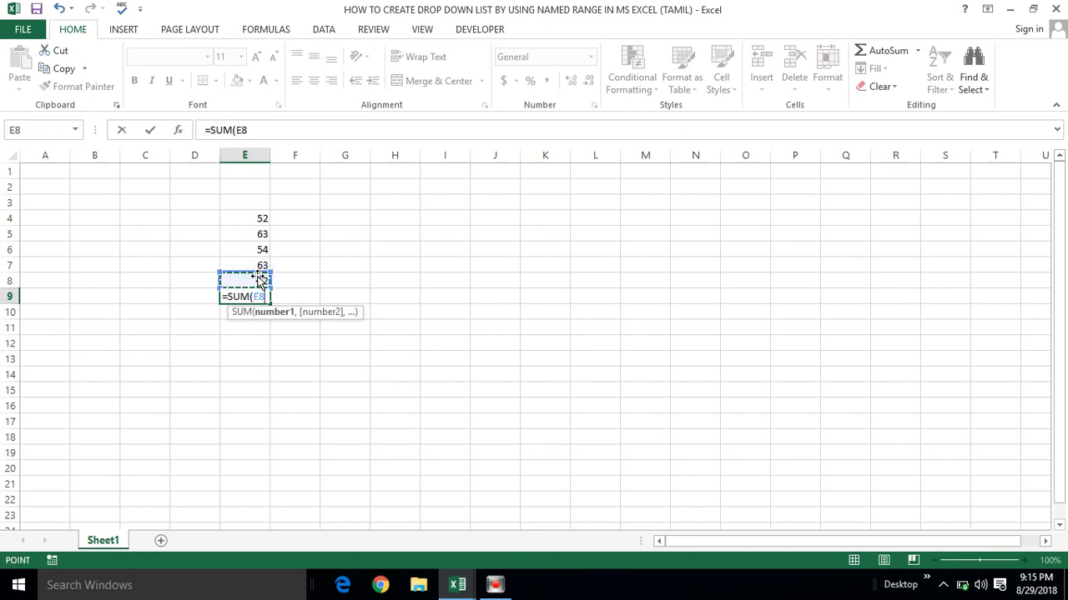
{"action": "key", "text": "shift+Up"}
{"action": "key", "text": "shift+Up"}
{"action": "key", "text": "shift+Up"}
{"action": "key", "text": "shift+Up"}
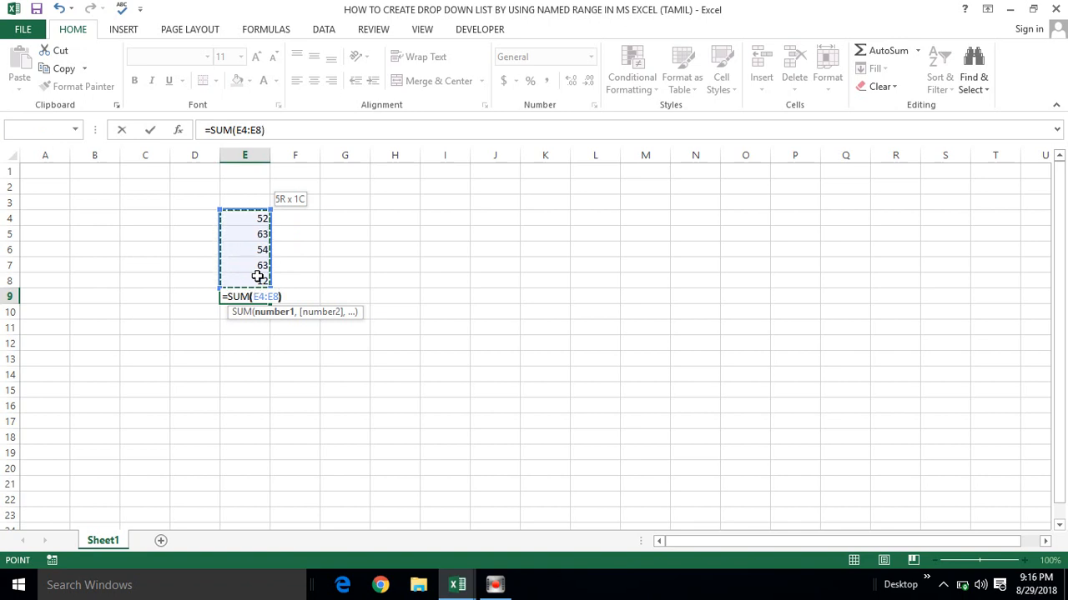
{"action": "type", "text": ")"}
{"action": "key", "text": "Return"}
Make the total in cell E9 bold.
{"action": "left_click", "coordinate": [253, 298]}
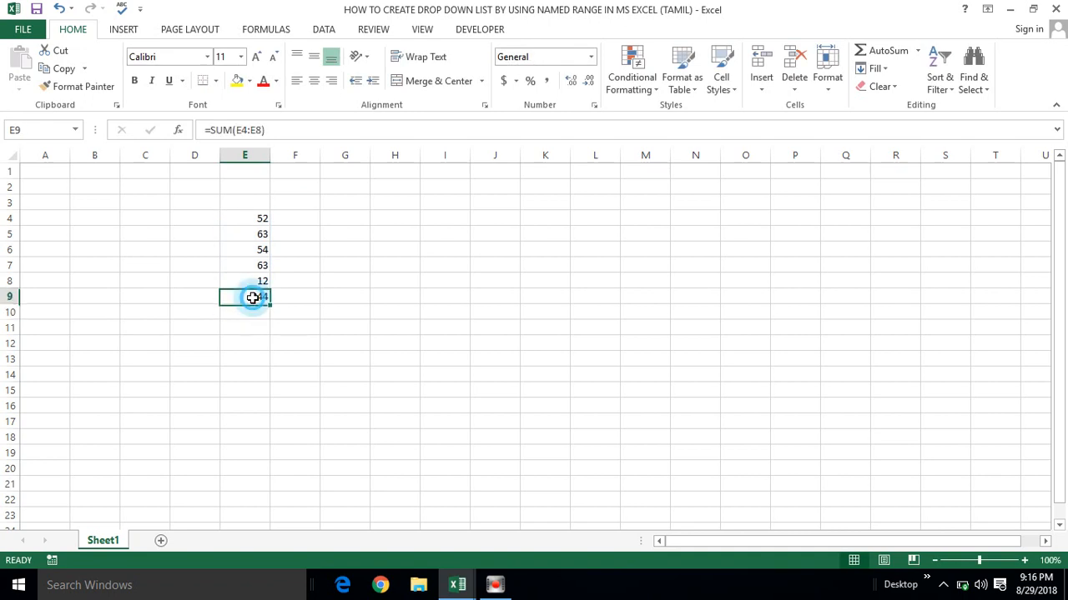
{"action": "key", "text": "ctrl+b"}
{"action": "left_click", "coordinate": [301, 295]}
{"action": "left_click", "coordinate": [335, 294]}
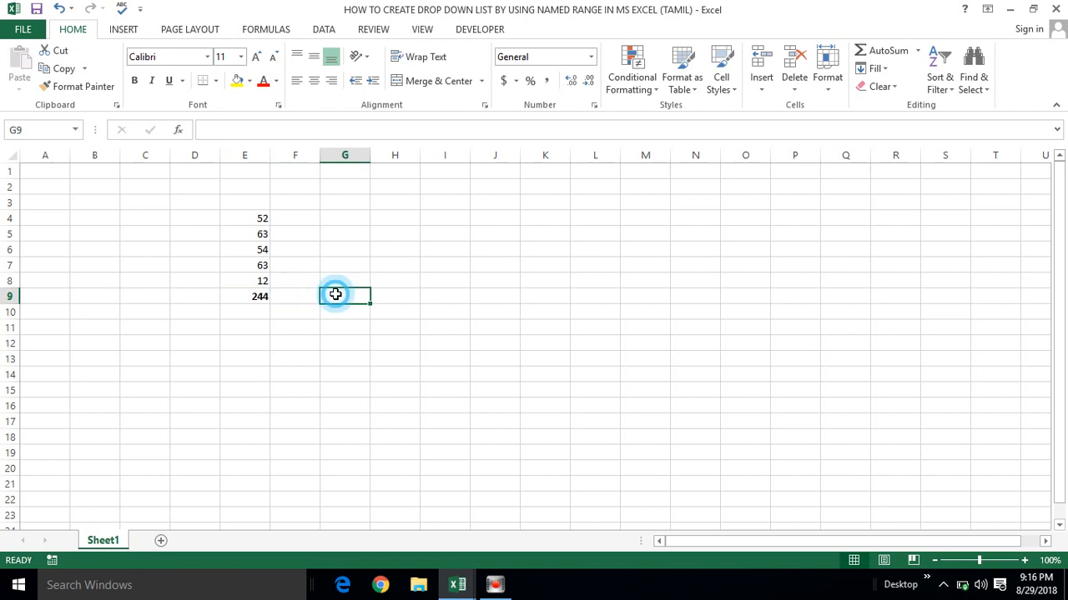
{"action": "left_click", "coordinate": [261, 216]}
{"action": "left_click_drag", "start_coordinate": [261, 218], "coordinate": [257, 280]}
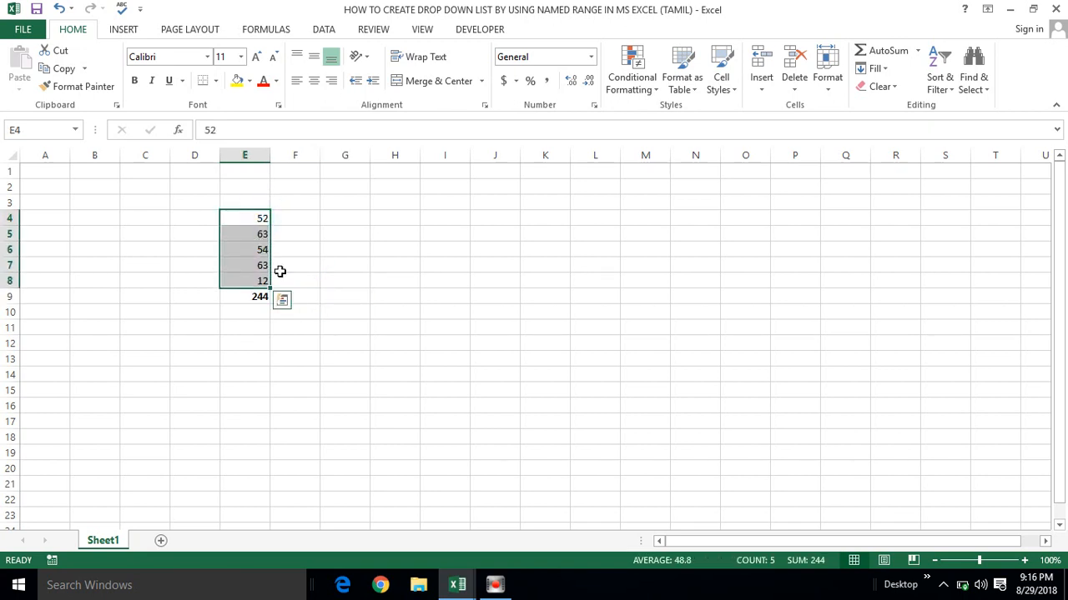
{"action": "left_click", "coordinate": [362, 262]}
{"action": "left_click", "coordinate": [250, 214]}
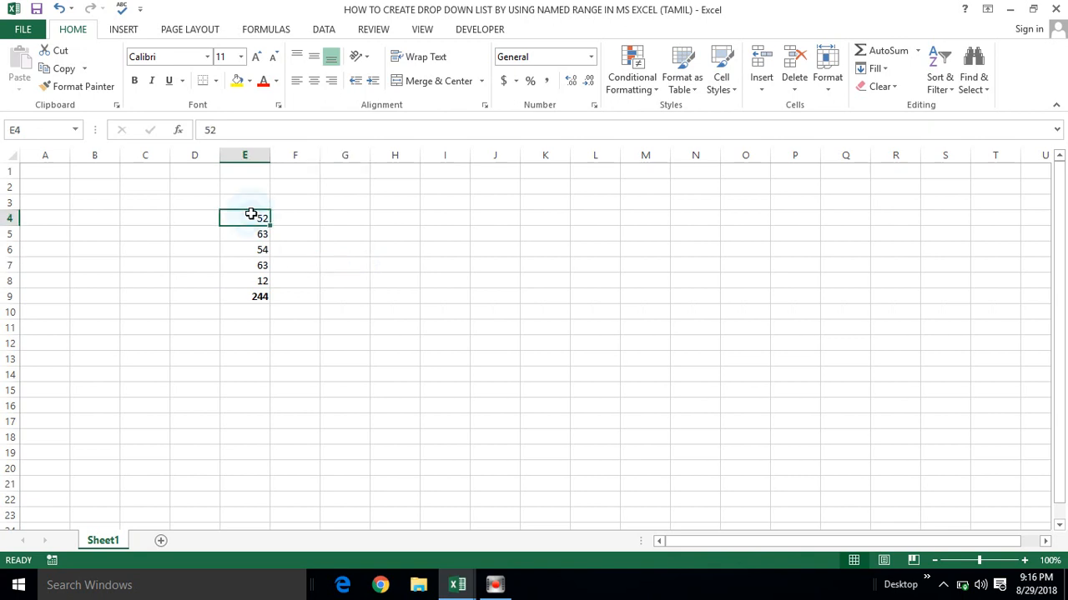
{"action": "left_click", "coordinate": [242, 232]}
{"action": "left_click", "coordinate": [255, 215]}
{"action": "left_click", "coordinate": [255, 234]}
Define the named range Student_Marks for the five numbers in cells E4:E8.
{"action": "left_click_drag", "start_coordinate": [248, 217], "coordinate": [244, 277]}
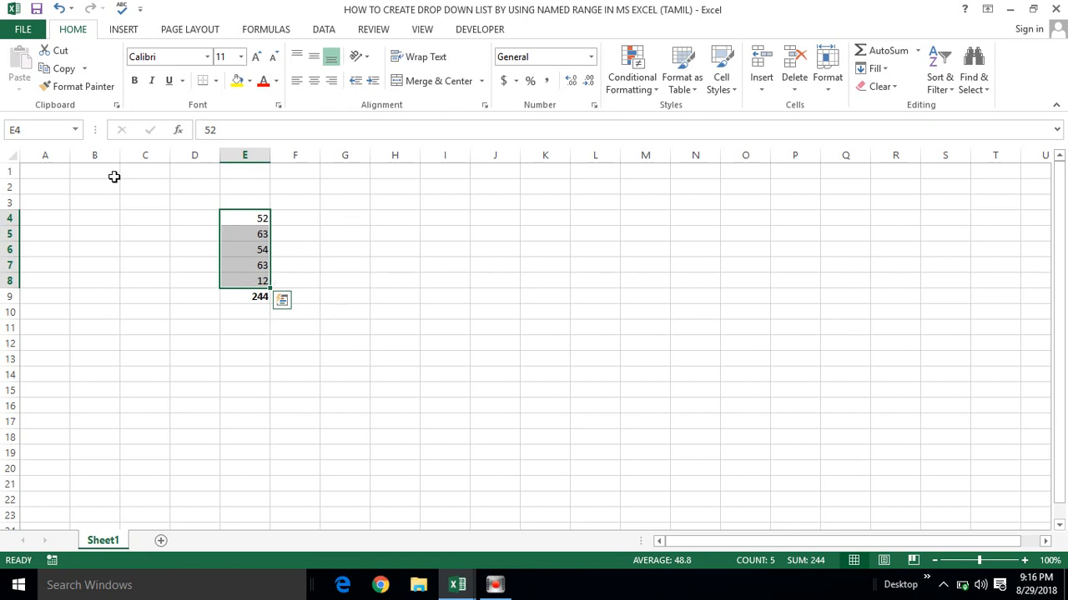
{"action": "left_click", "coordinate": [37, 130]}
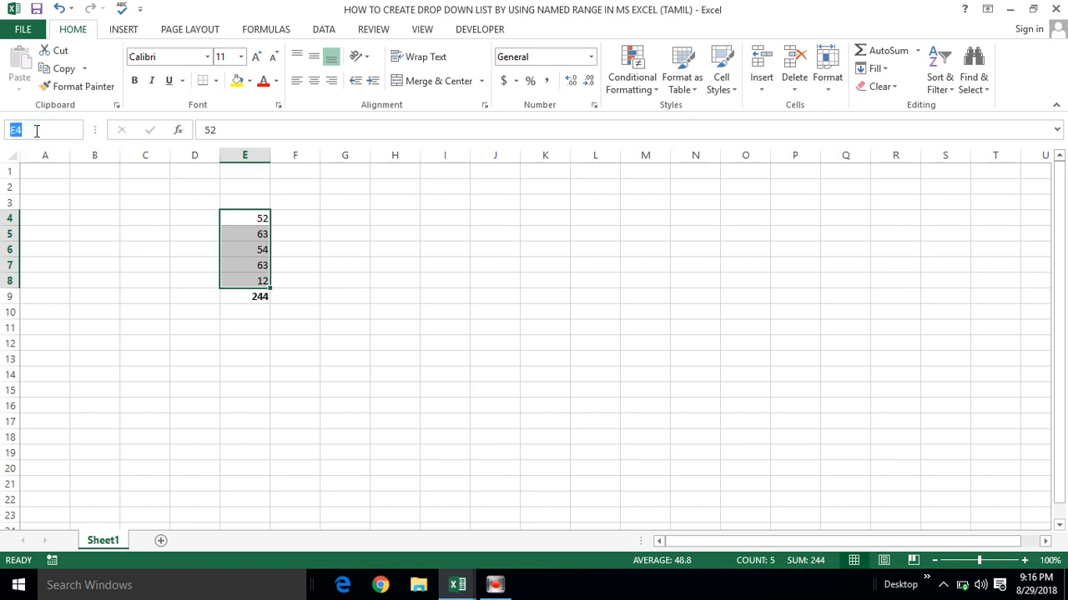
{"action": "type", "text": "mARK"}
{"action": "key", "text": "BackSpace"}
{"action": "key", "text": "BackSpace"}
{"action": "key", "text": "BackSpace"}
{"action": "key", "text": "BackSpace"}
{"action": "type", "text": "Marks"}
{"action": "key", "text": "BackSpace"}
{"action": "key", "text": "BackSpace"}
{"action": "key", "text": "BackSpace"}
{"action": "key", "text": "BackSpace"}
{"action": "type", "text": "Student_Marks"}
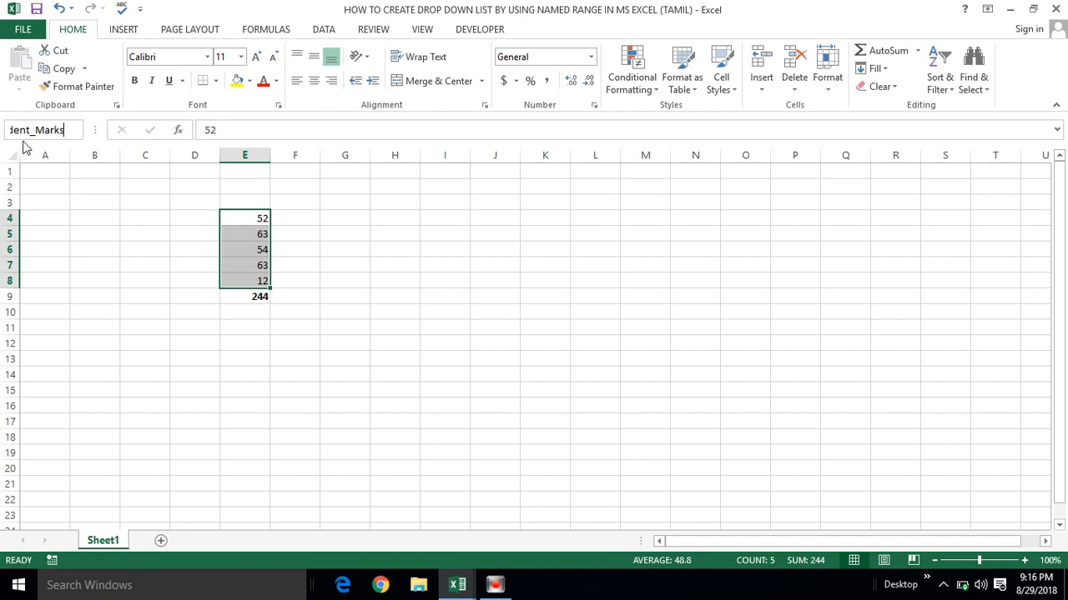
{"action": "key", "text": "Return"}
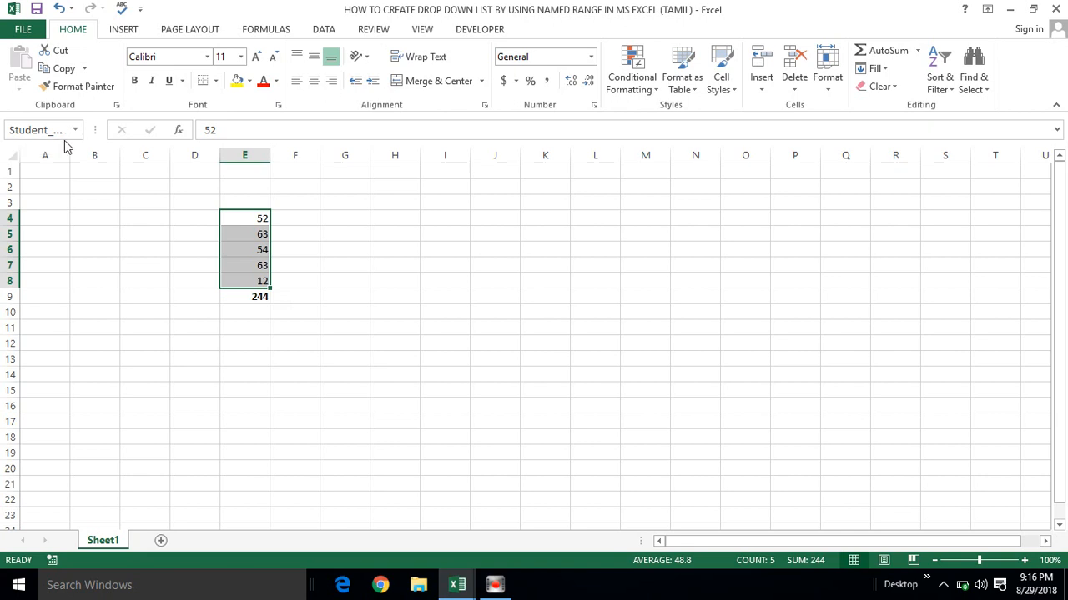
Select the marks in column E by jumping to the named range Student_Marks.
{"action": "left_click", "coordinate": [34, 205]}
{"action": "left_click", "coordinate": [83, 175]}
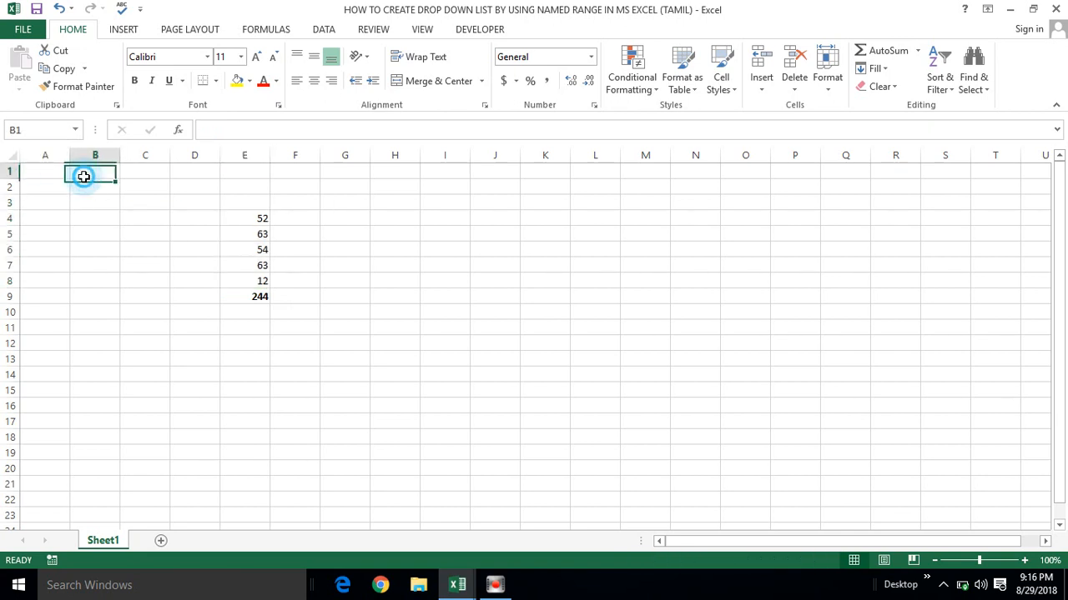
{"action": "left_click", "coordinate": [350, 218]}
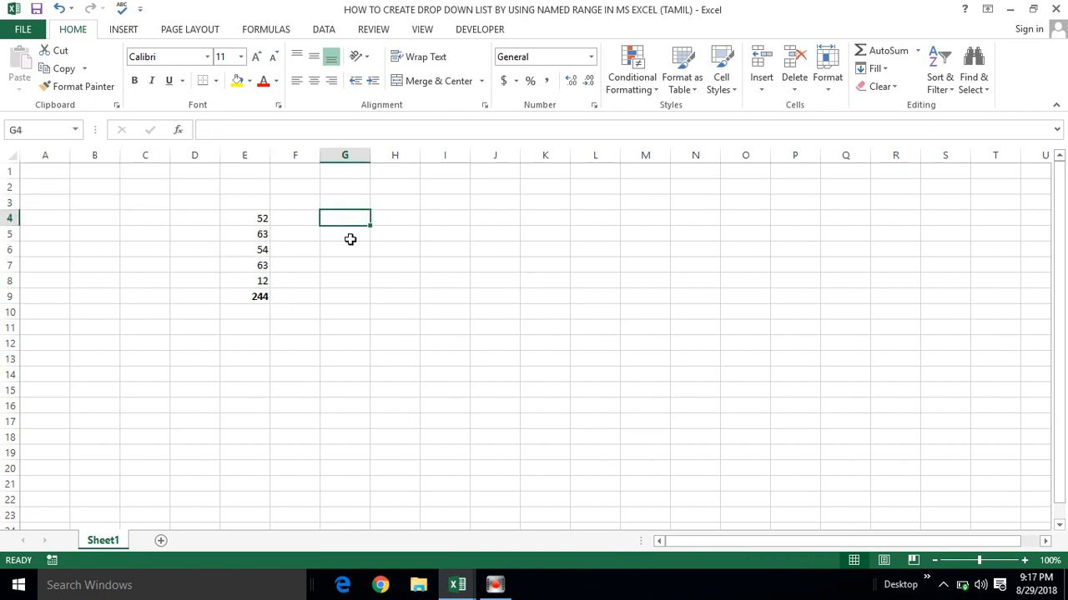
{"action": "left_click", "coordinate": [350, 239]}
{"action": "left_click", "coordinate": [76, 129]}
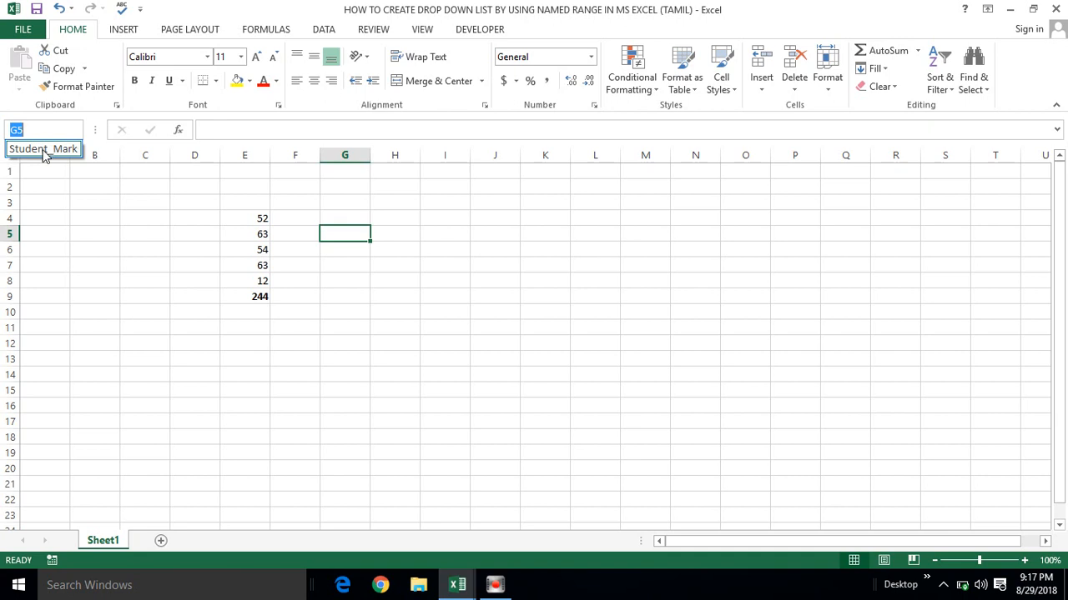
{"action": "left_click", "coordinate": [44, 150]}
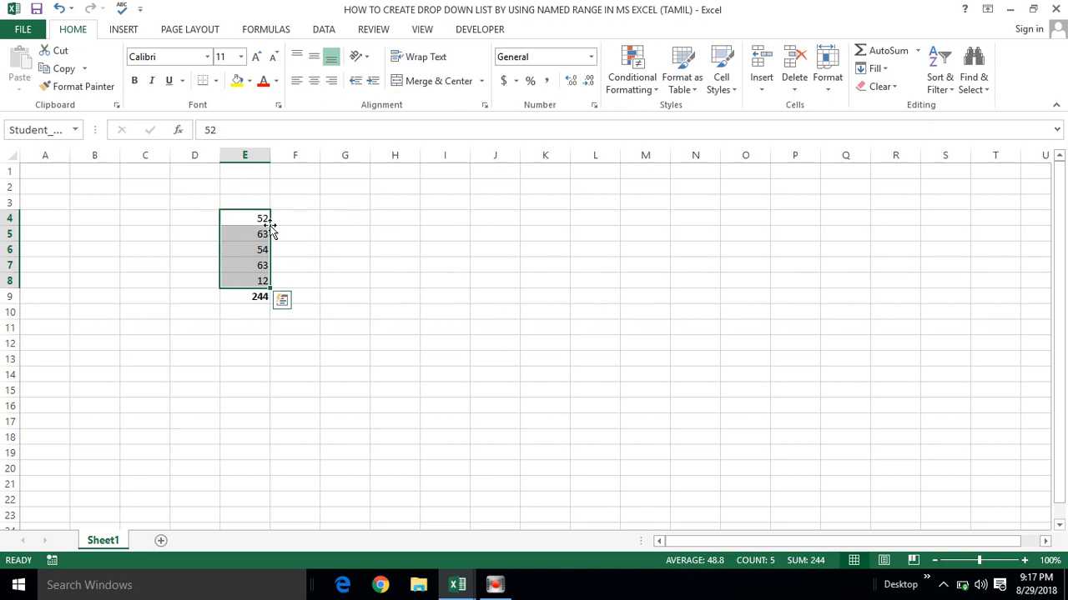
Total the marks in cell G9 with the formula =SUM(Student_Marks) and make the result bold.
{"action": "left_click", "coordinate": [355, 298]}
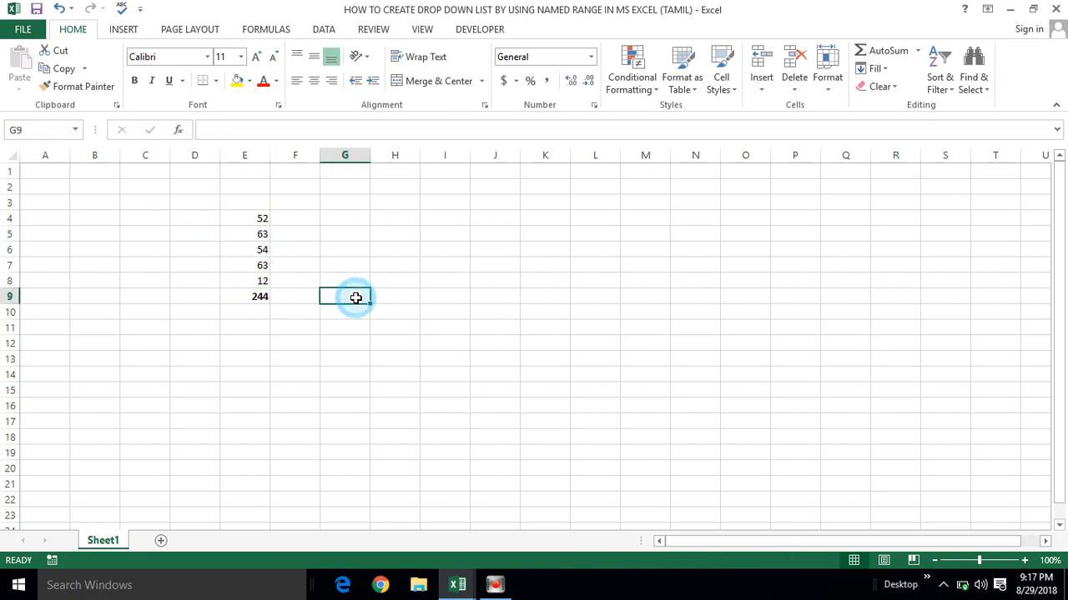
{"action": "type", "text": "=sum"}
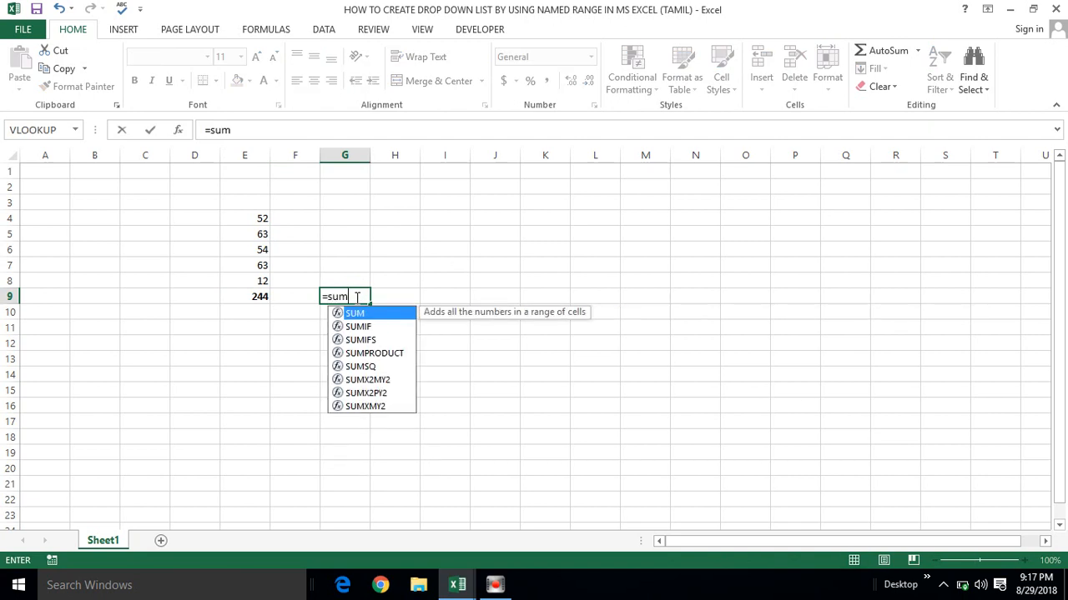
{"action": "key", "text": "Tab"}
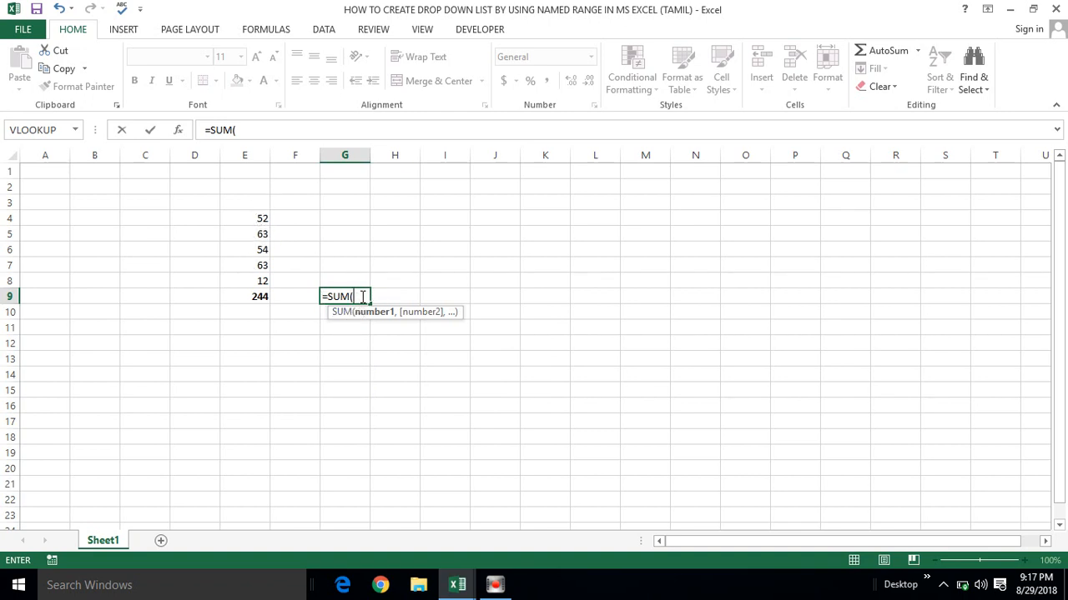
{"action": "type", "text": "S"}
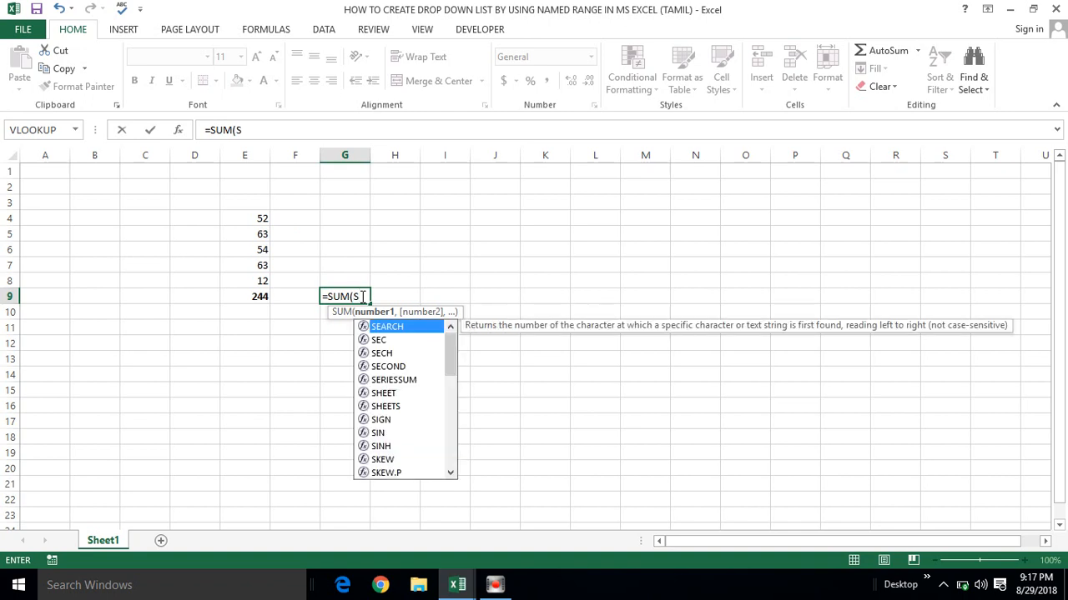
{"action": "type", "text": "td"}
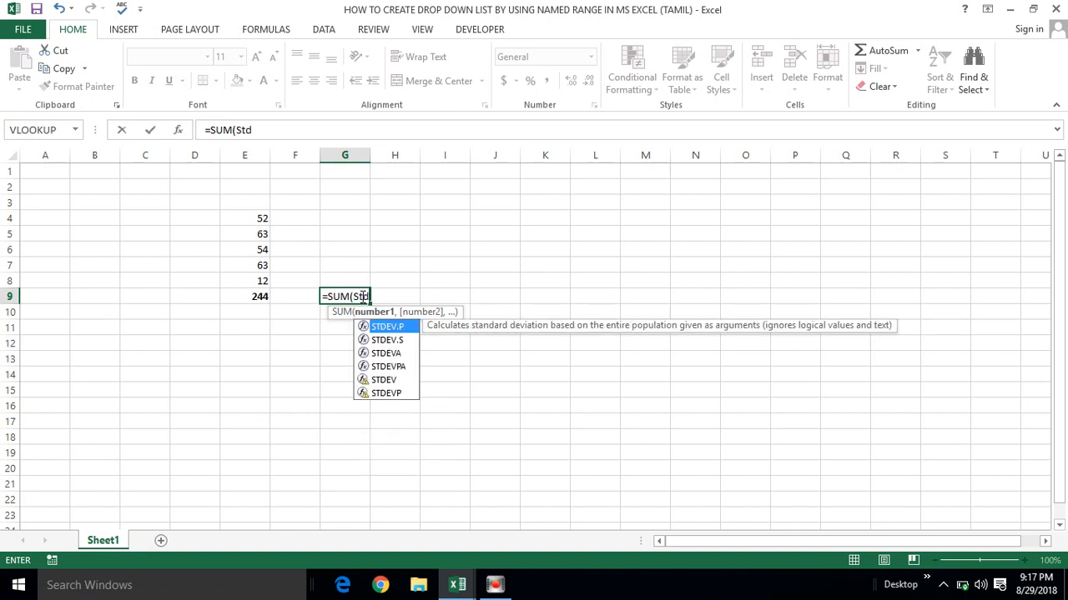
{"action": "type", "text": "u"}
{"action": "key", "text": "BackSpace"}
{"action": "key", "text": "BackSpace"}
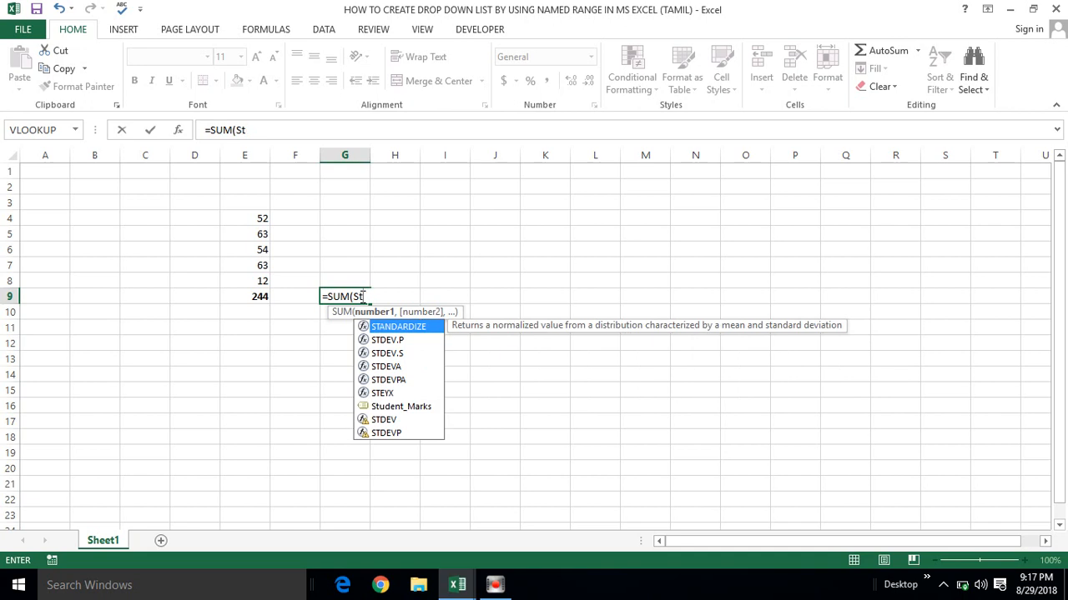
{"action": "type", "text": "uden"}
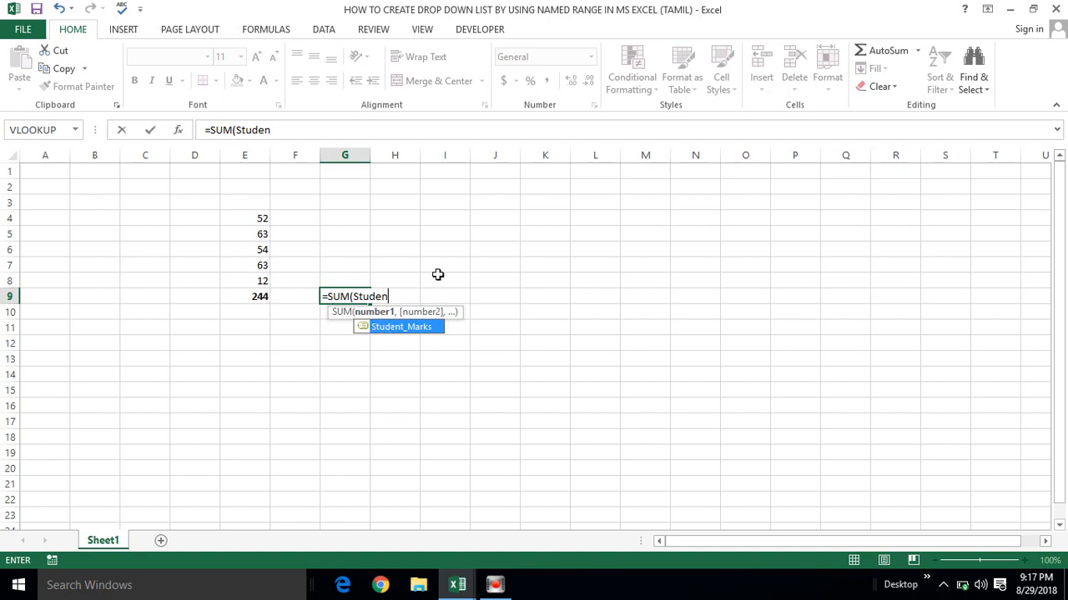
{"action": "key", "text": "Tab"}
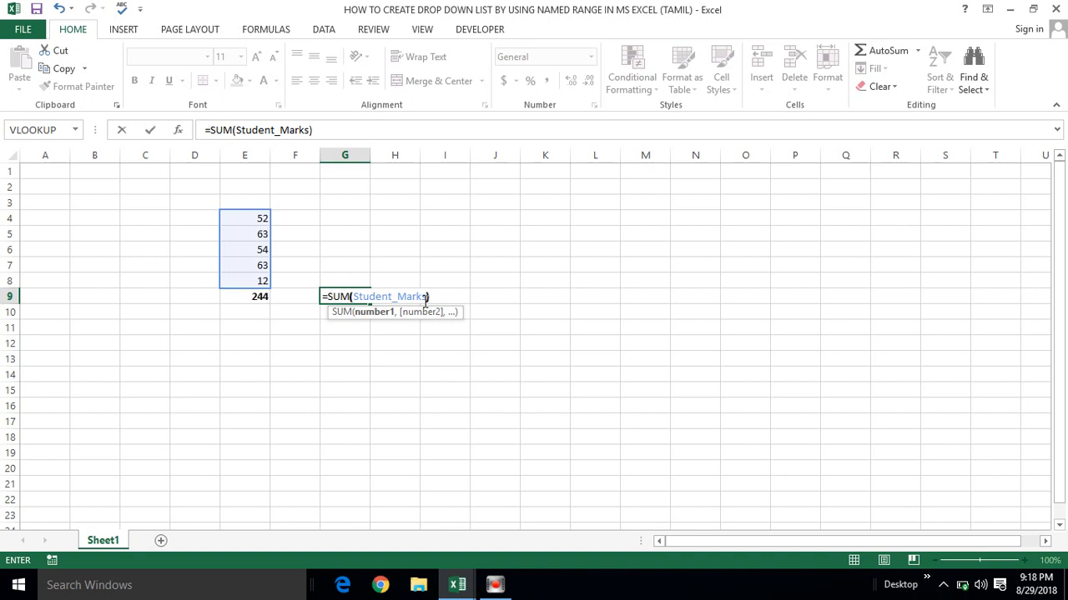
{"action": "key", "text": "Return"}
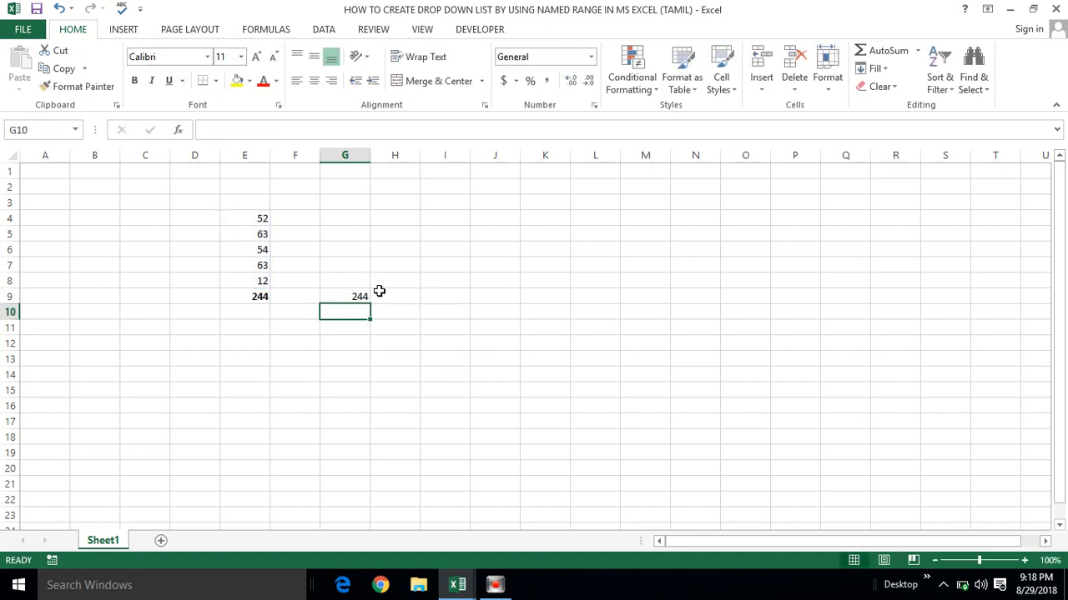
{"action": "left_click", "coordinate": [354, 297]}
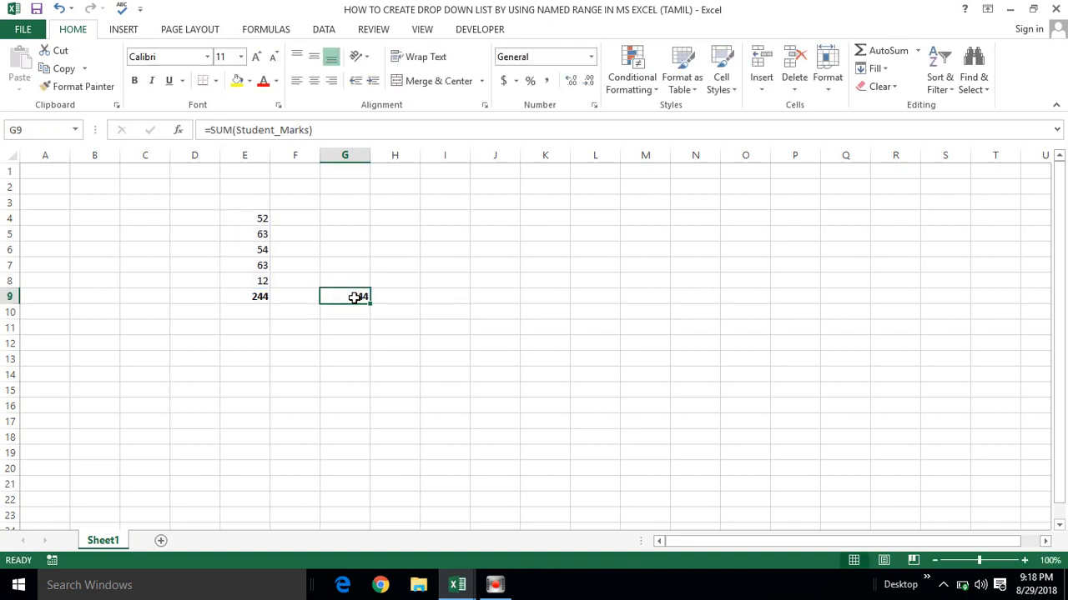
Compare the cell-reference formula in E9 with the named-range formula in G9.
{"action": "left_click", "coordinate": [257, 297]}
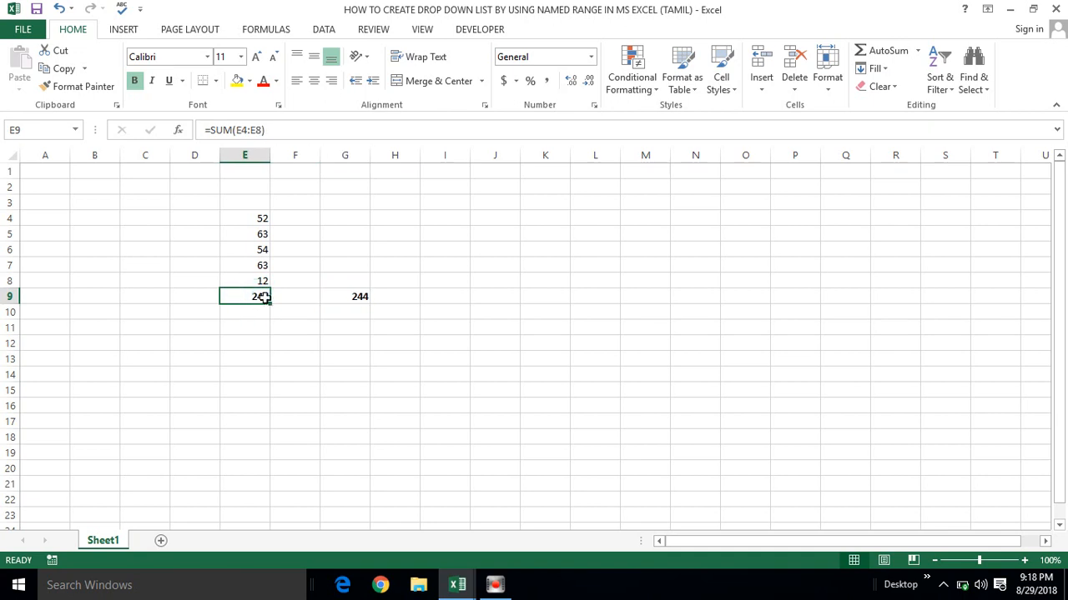
{"action": "left_click", "coordinate": [271, 129]}
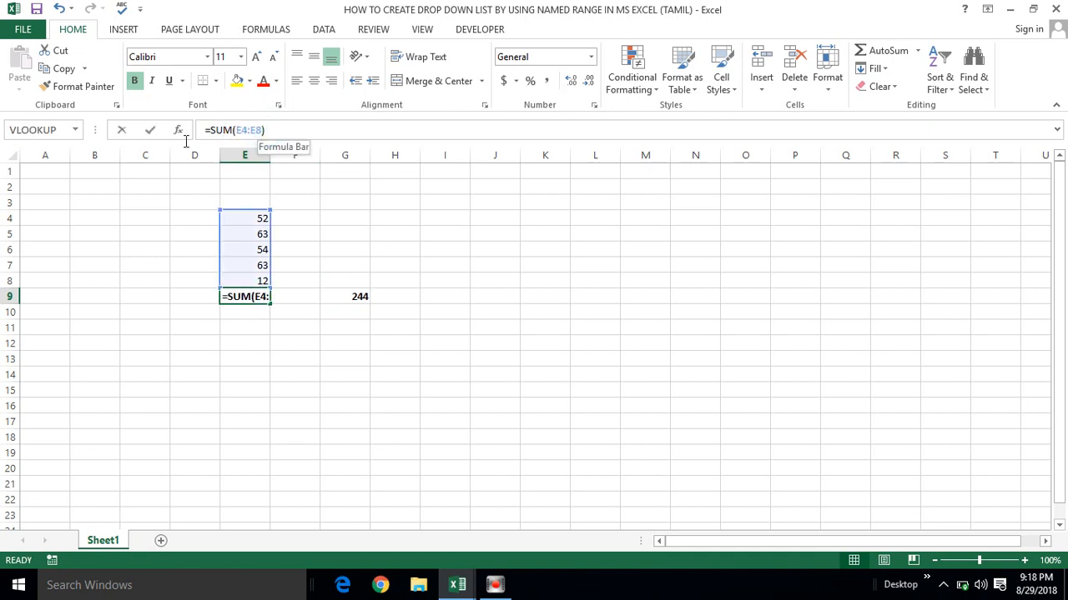
{"action": "left_click", "coordinate": [359, 298]}
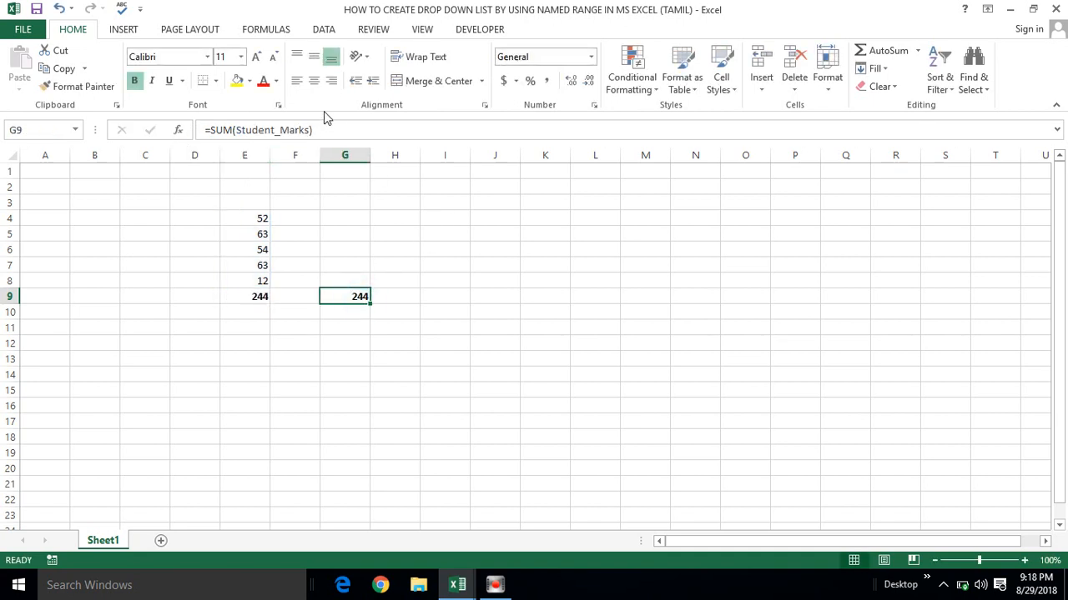
{"action": "left_click_drag", "start_coordinate": [325, 129], "coordinate": [196, 133]}
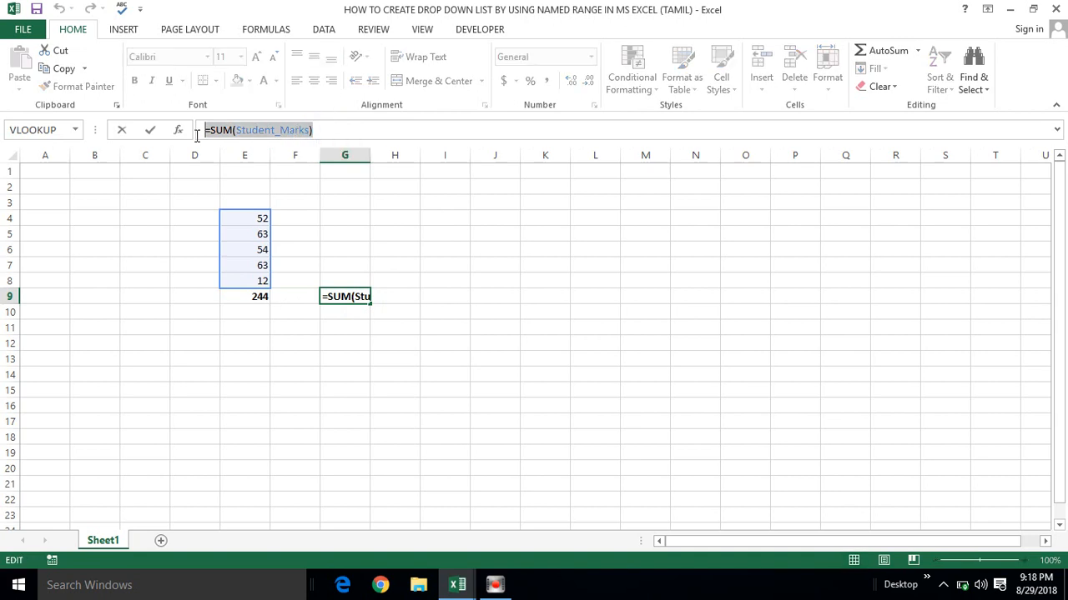
{"action": "key", "text": "Escape"}
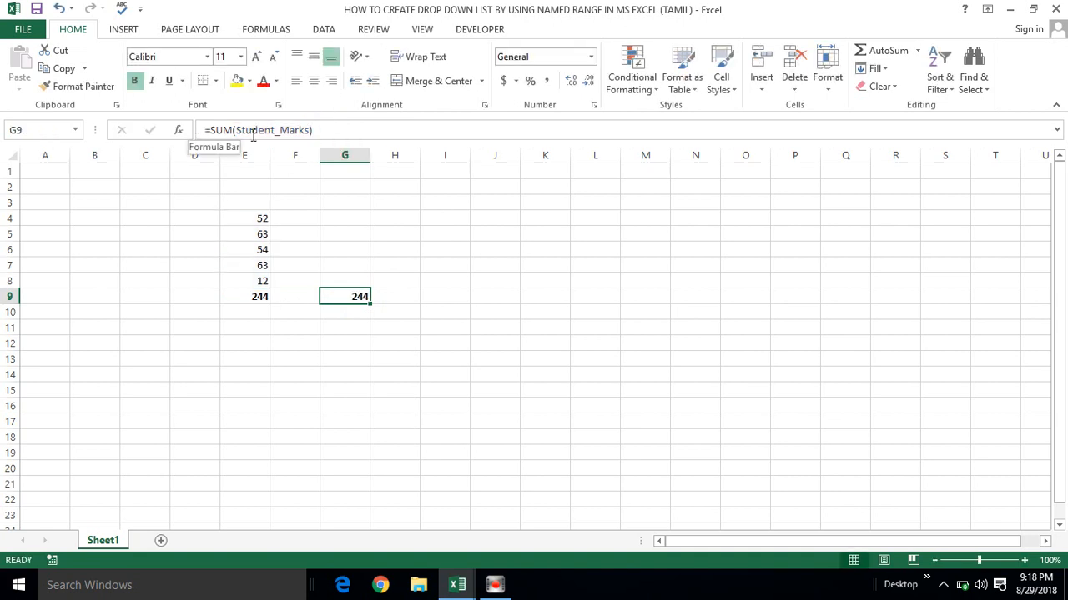
Delete columns E, F and G from Sheet1 to remove the sample marks and totals.
{"action": "left_click", "coordinate": [295, 169]}
{"action": "left_click", "coordinate": [305, 281]}
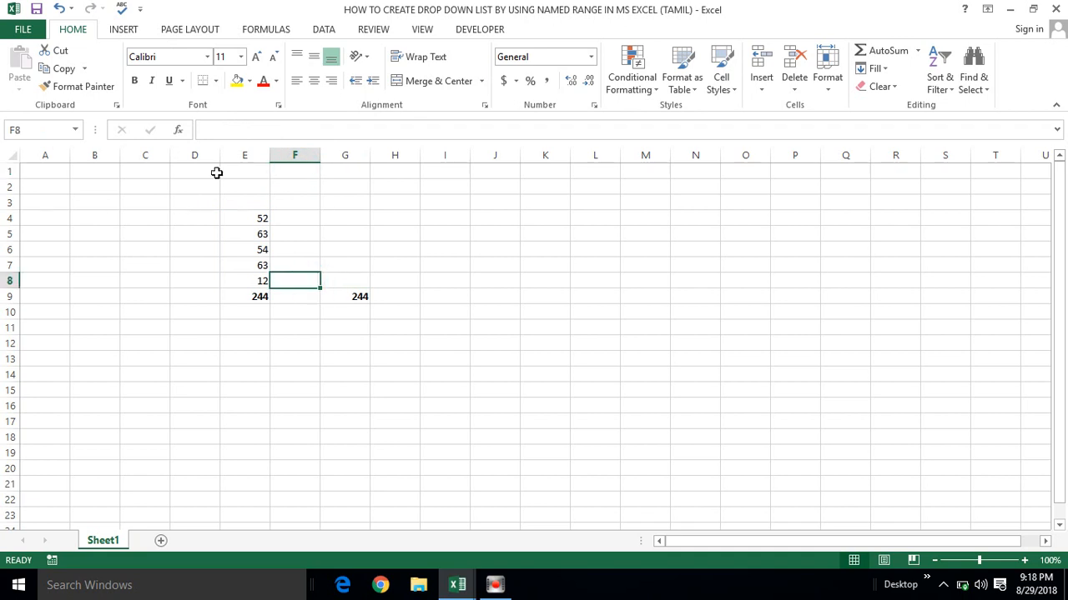
{"action": "left_click", "coordinate": [243, 156]}
{"action": "key", "text": "ctrl+minus"}
{"action": "key", "text": "ctrl+minus"}
{"action": "key", "text": "ctrl+minus"}
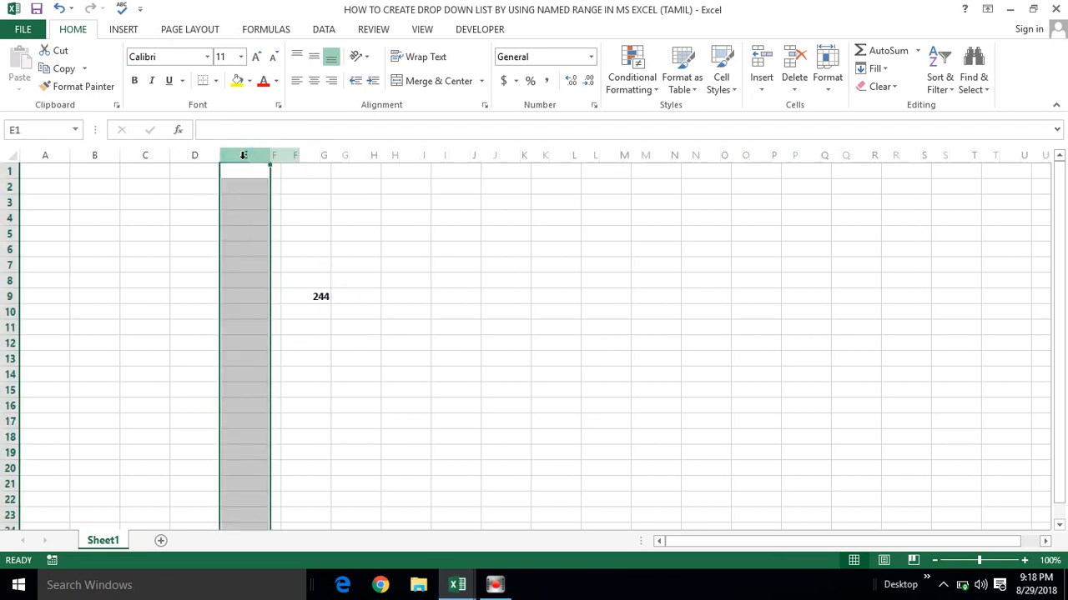
Add a new worksheet and name it NameList.
{"action": "left_click", "coordinate": [162, 542]}
{"action": "double_click", "coordinate": [165, 542]}
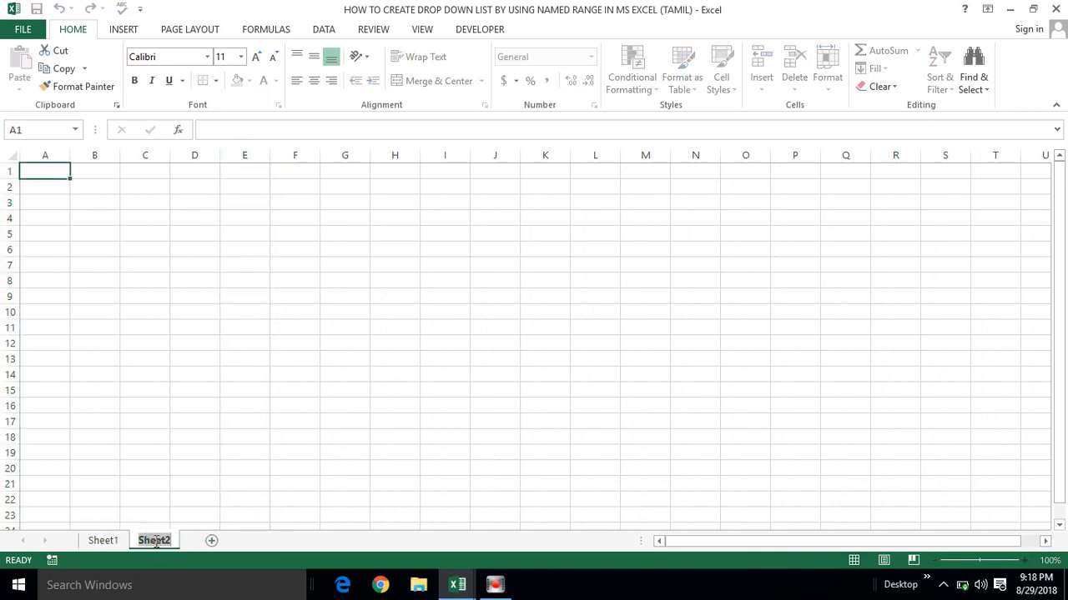
{"action": "type", "text": "Name"}
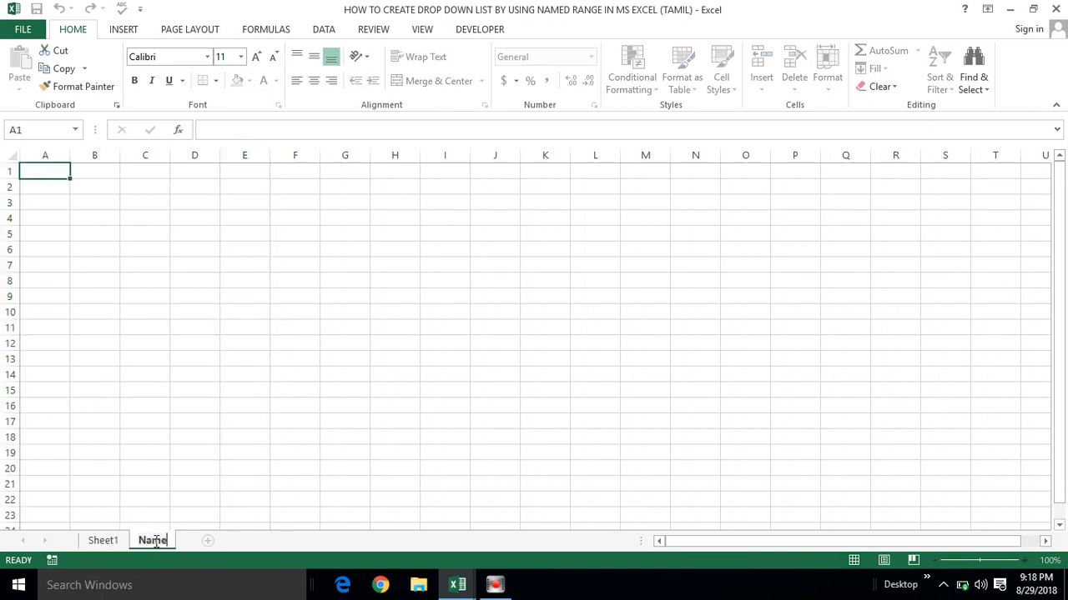
{"action": "type", "text": "List"}
{"action": "left_click", "coordinate": [164, 453]}
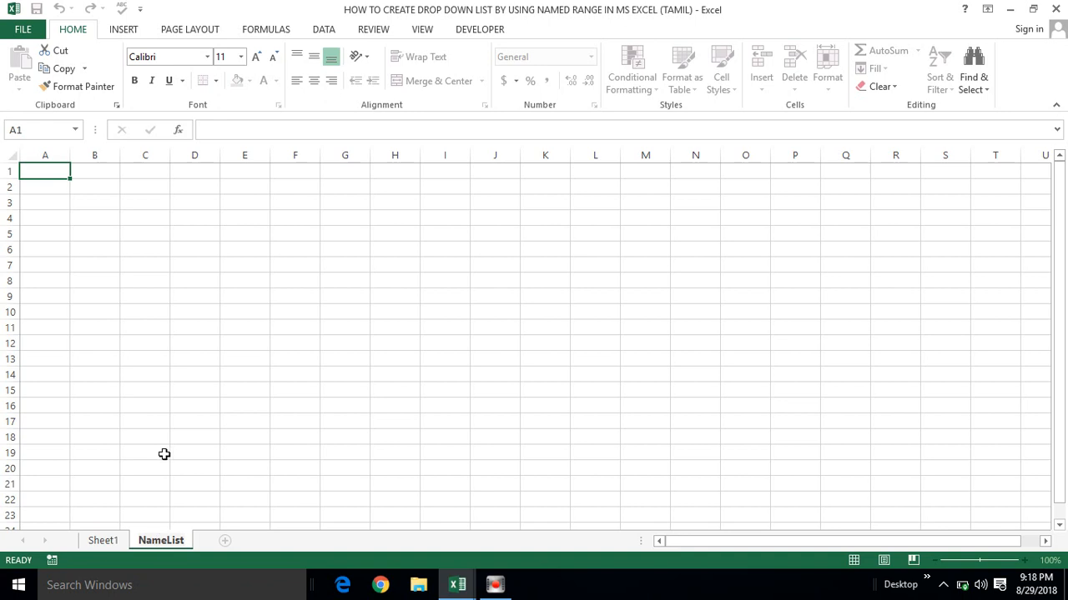
Enter five sample first names in cells A1 to A5 of the NameList sheet.
{"action": "left_click", "coordinate": [40, 173]}
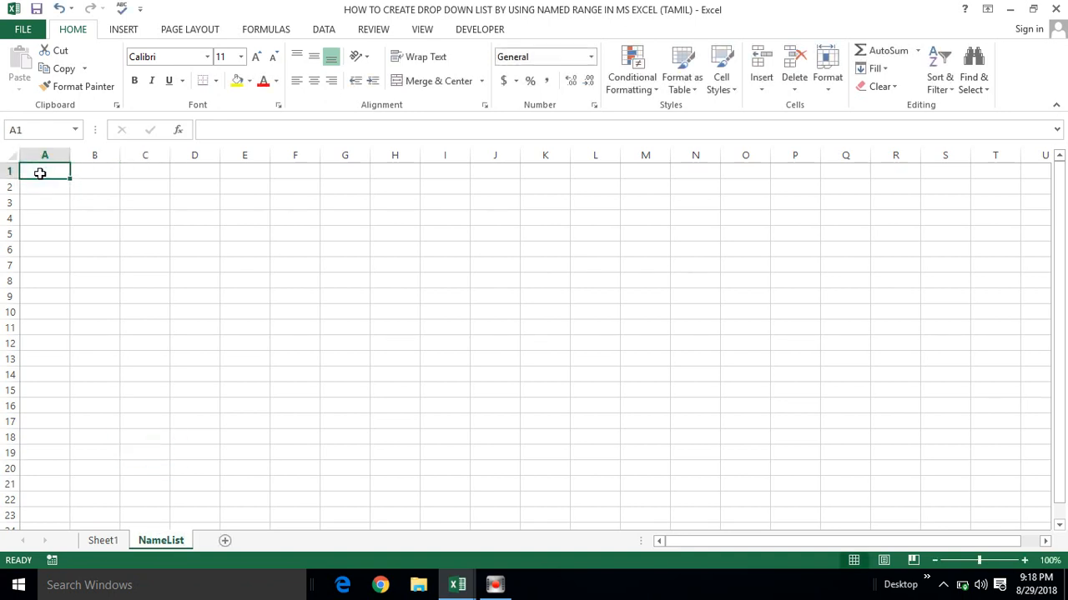
{"action": "type", "text": "Raguraman"}
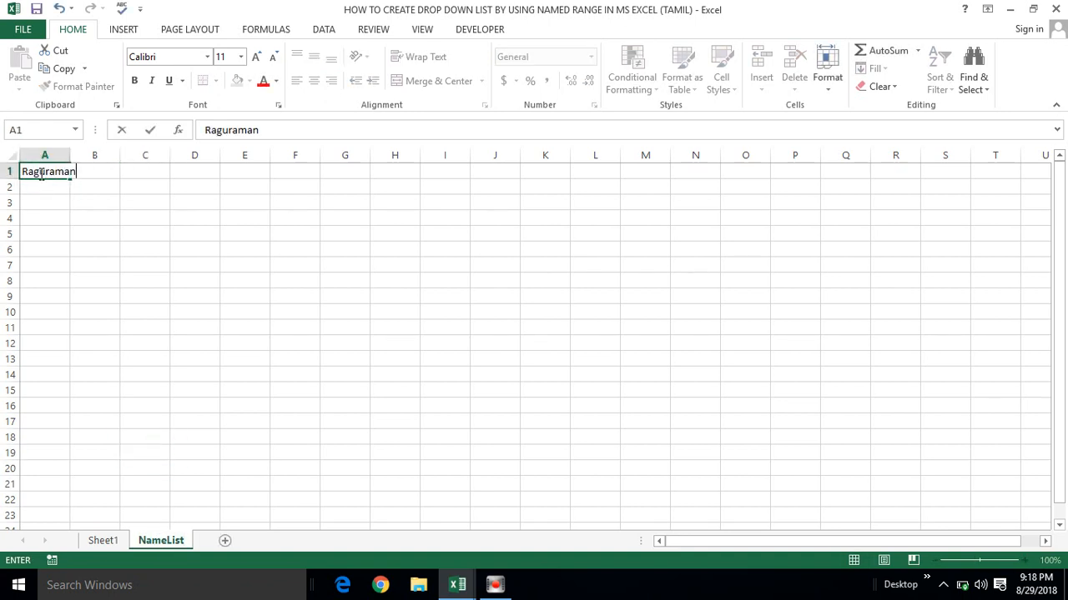
{"action": "key", "text": "Return"}
{"action": "type", "text": "Kannan"}
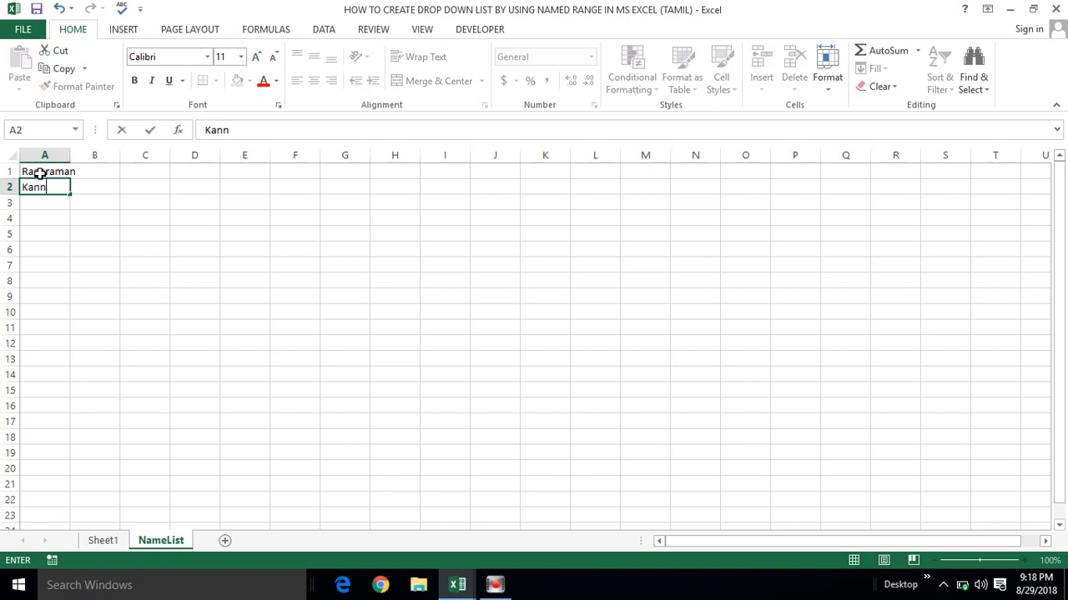
{"action": "key", "text": "Return"}
{"action": "type", "text": "Rajesh"}
{"action": "key", "text": "Return"}
{"action": "type", "text": "Babu"}
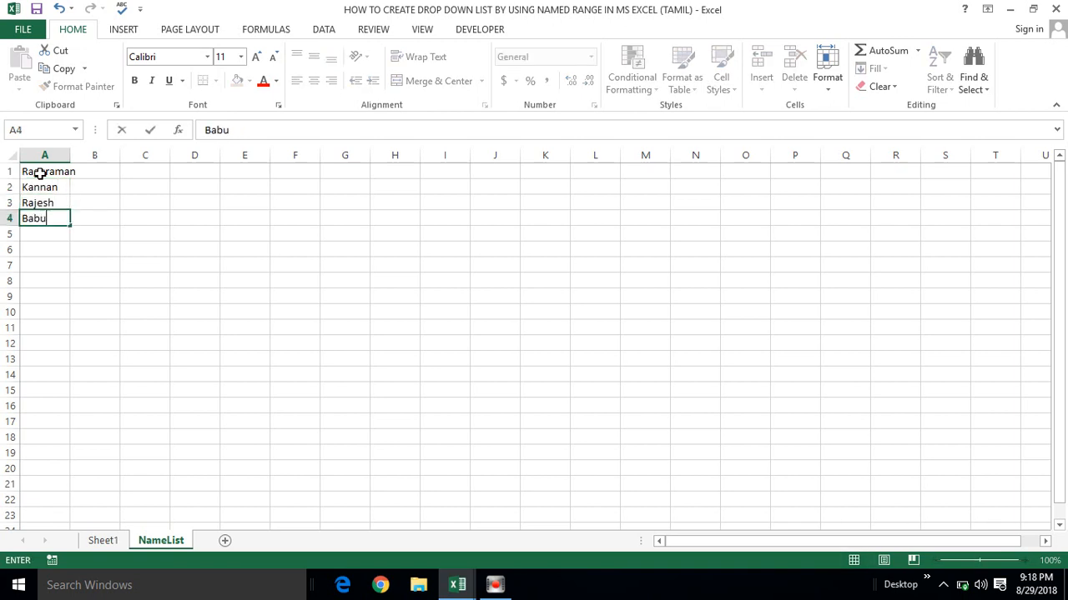
{"action": "key", "text": "Return"}
{"action": "type", "text": "Balaganesh"}
{"action": "key", "text": "Return"}
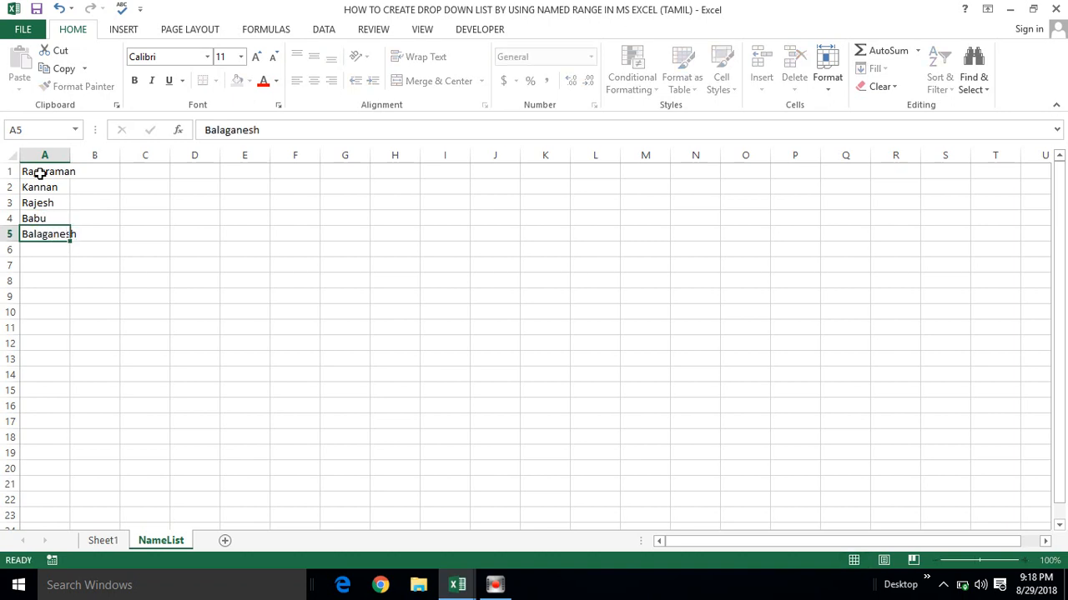
Extend the list with five more sample first names in cells A6 to A10.
{"action": "type", "text": "Dh"}
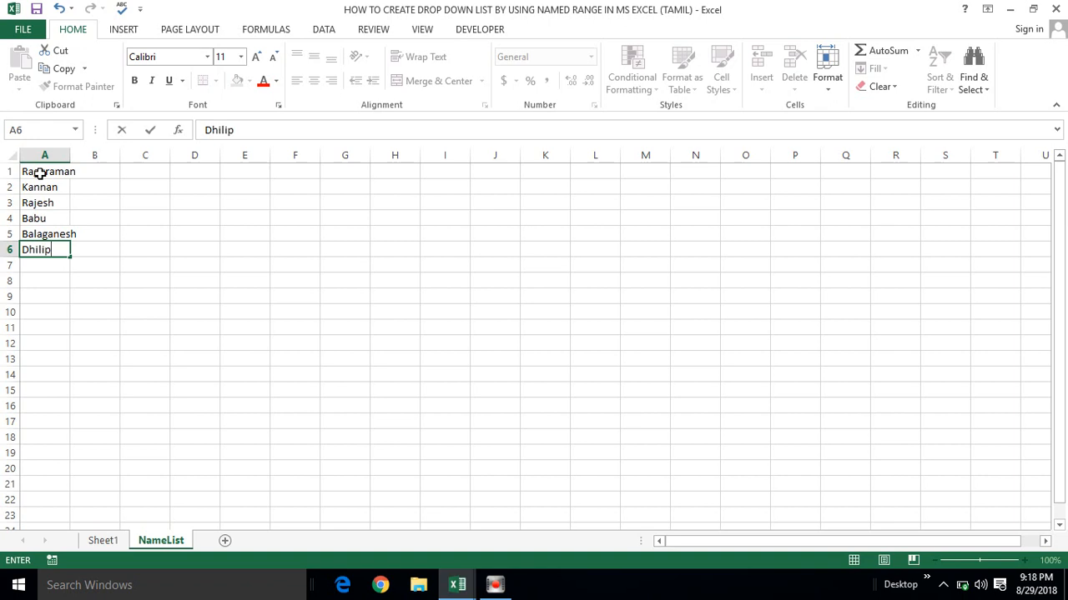
{"action": "type", "text": "ilip"}
{"action": "key", "text": "Return"}
{"action": "type", "text": "Dinehs"}
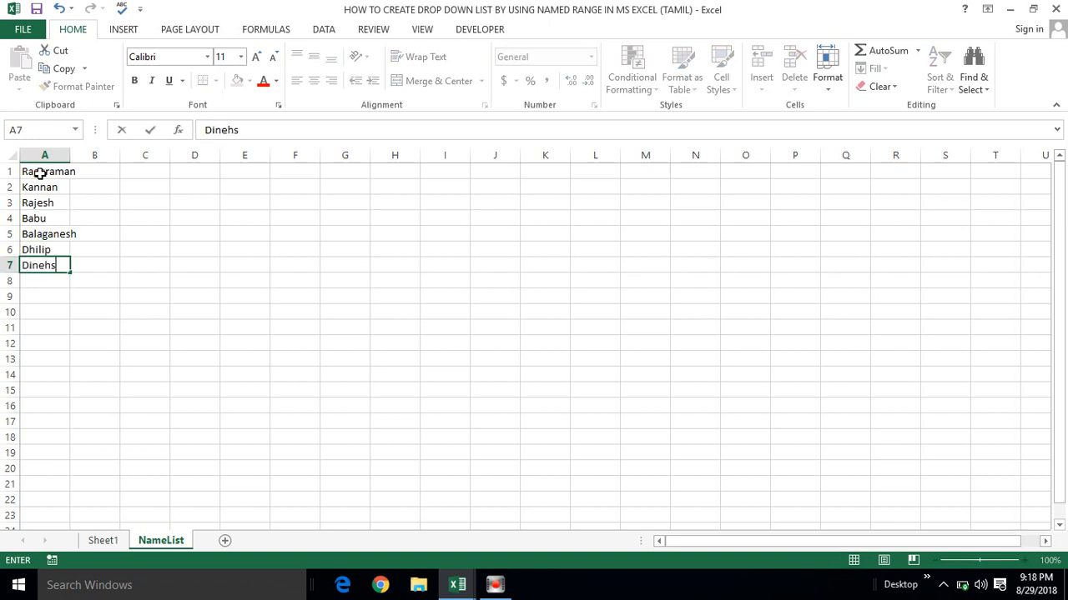
{"action": "key", "text": "BackSpace"}
{"action": "key", "text": "BackSpace"}
{"action": "key", "text": "BackSpace"}
{"action": "type", "text": "esh"}
{"action": "key", "text": "Return"}
{"action": "type", "text": "Gobal"}
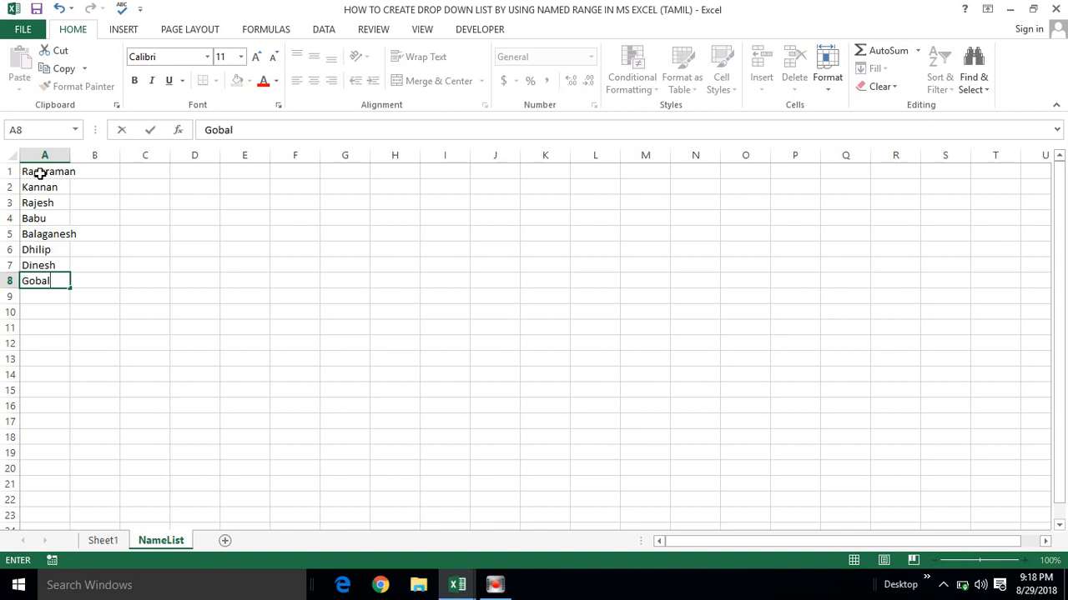
{"action": "key", "text": "Return"}
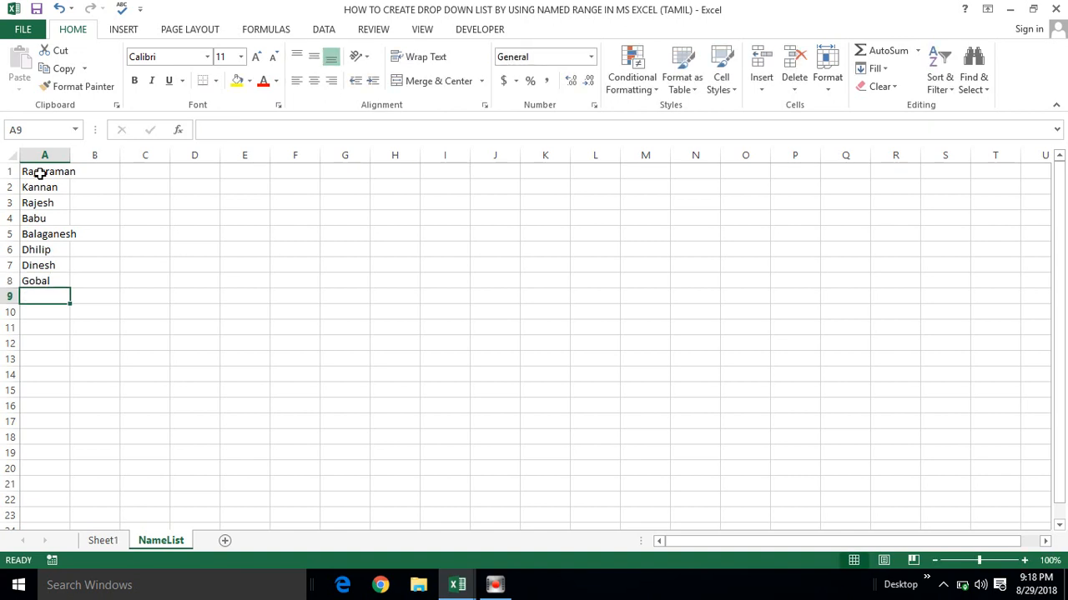
{"action": "type", "text": "Balaji"}
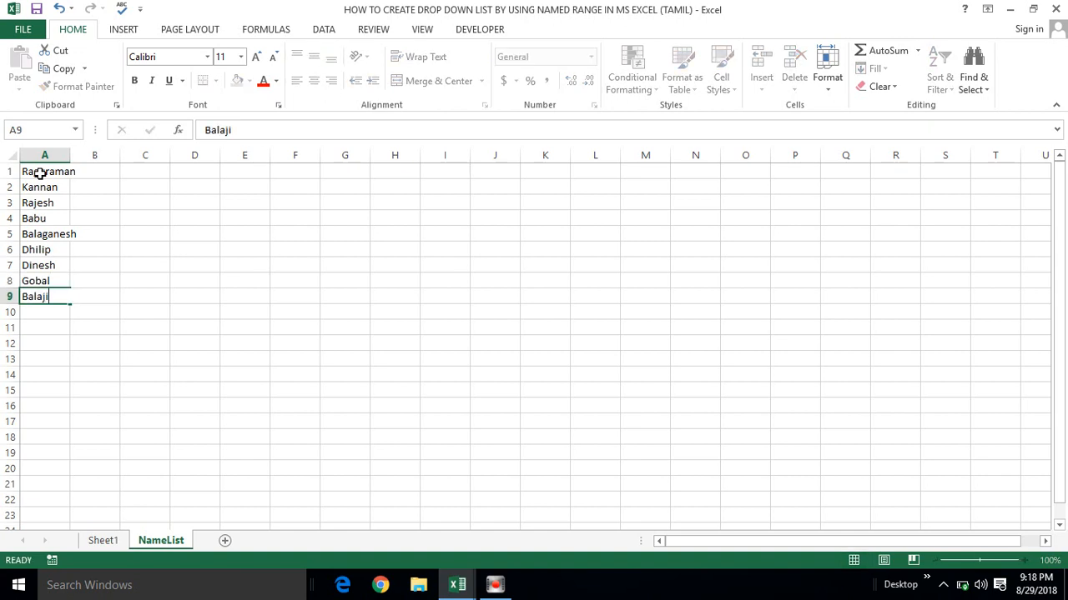
{"action": "key", "text": "Return"}
{"action": "type", "text": "Naveen"}
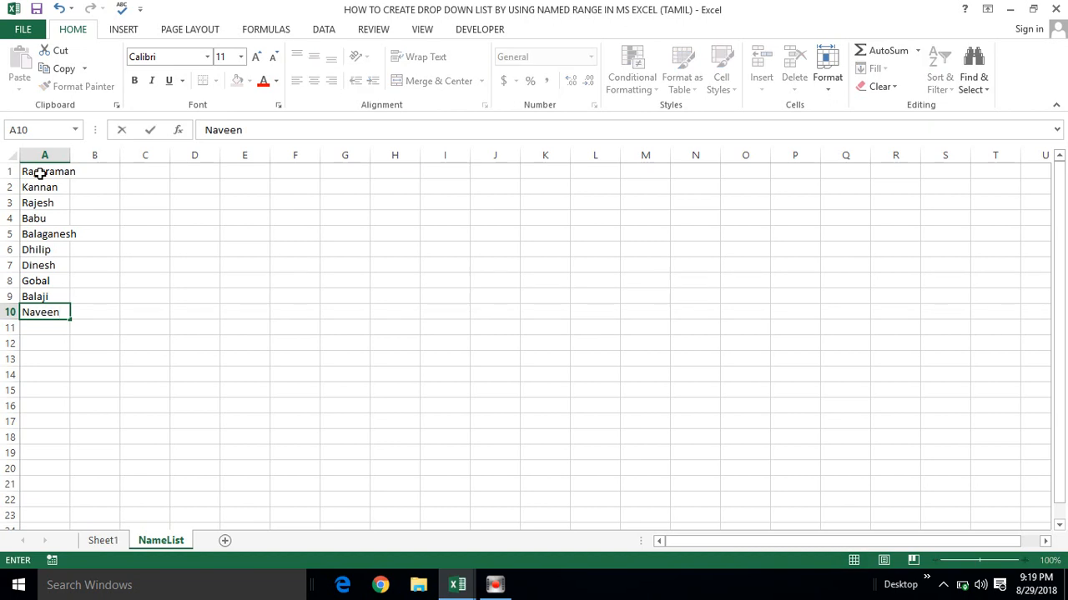
{"action": "key", "text": "Return"}
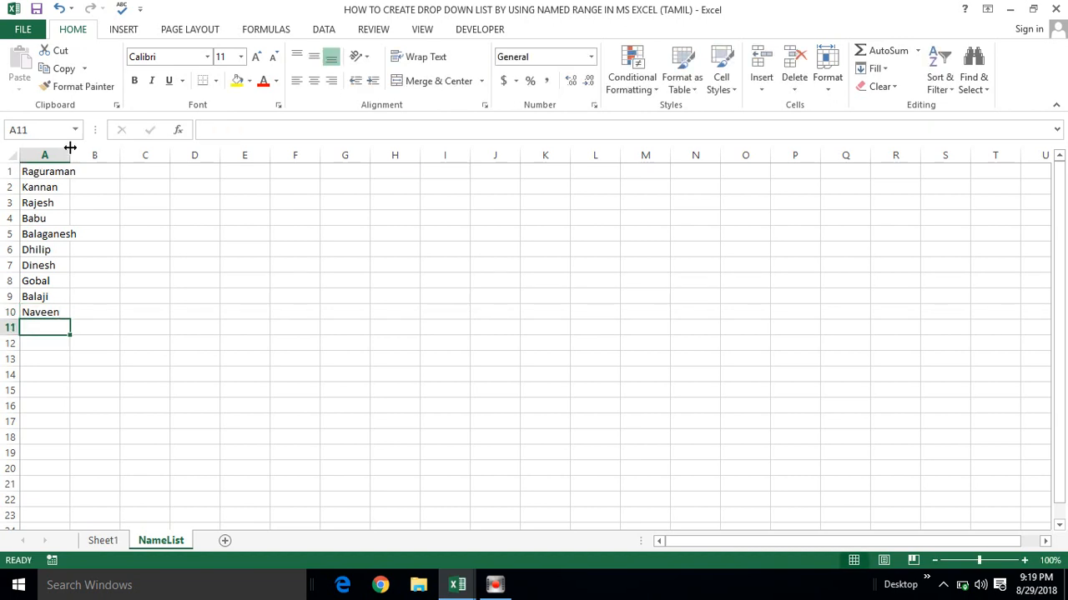
Fit the width of column A to the names.
{"action": "double_click", "coordinate": [72, 152]}
{"action": "left_click", "coordinate": [58, 171]}
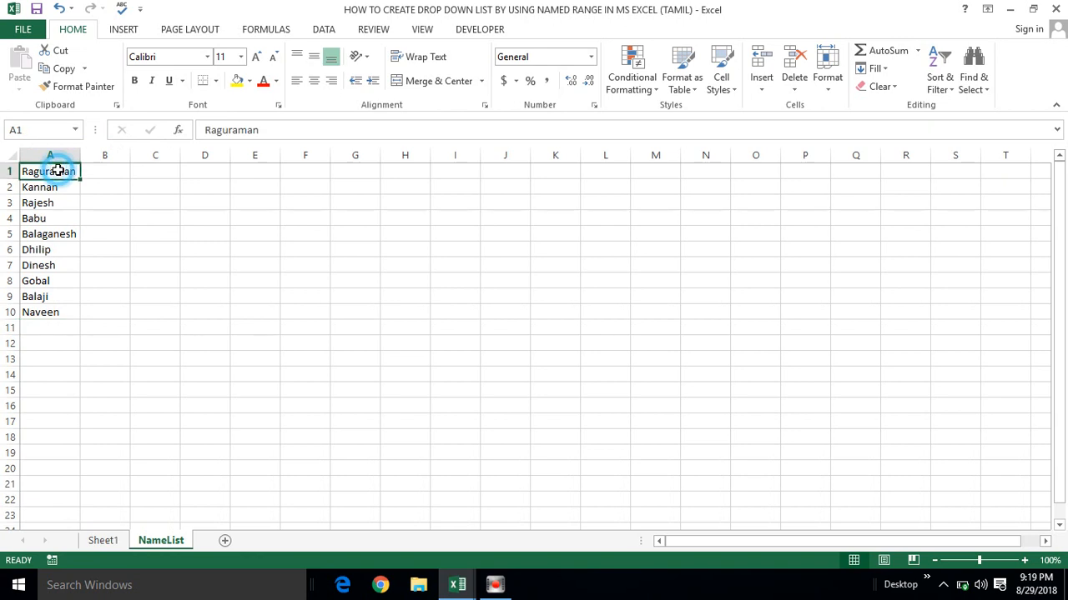
{"action": "key", "text": "ctrl+shift+Down"}
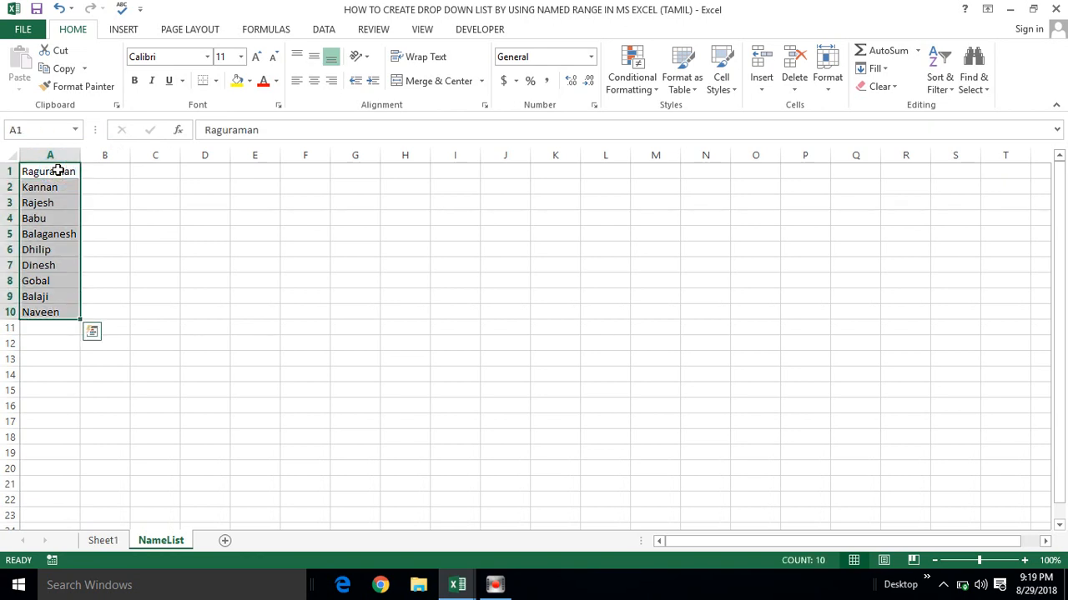
{"action": "left_click", "coordinate": [112, 204]}
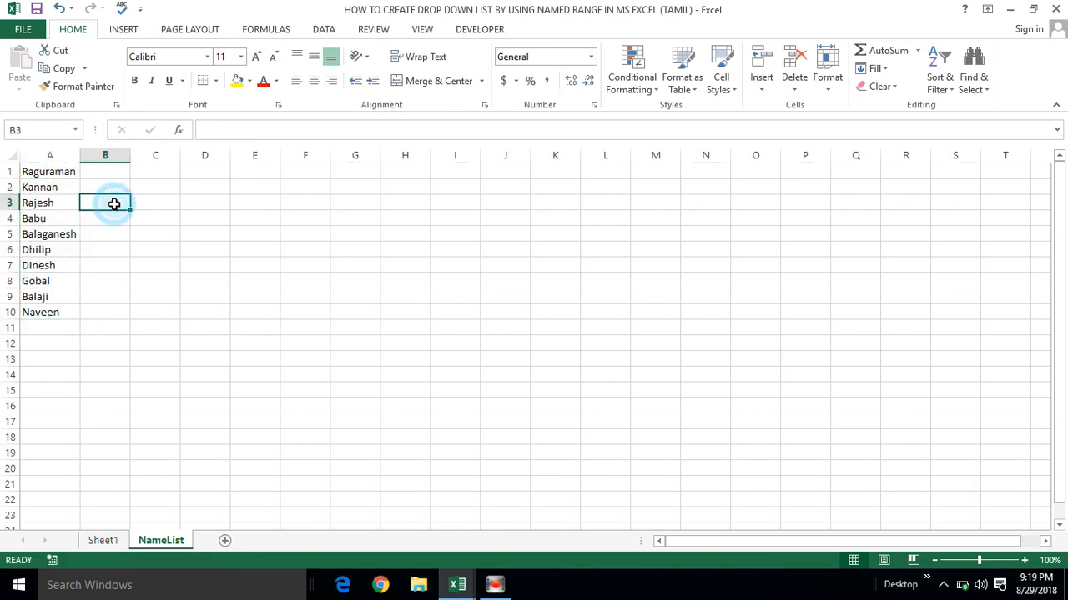
Define the named range Name_List for cells A1:A10 on the NameList sheet.
{"action": "left_click", "coordinate": [1025, 561]}
{"action": "left_click", "coordinate": [1025, 561]}
{"action": "left_click", "coordinate": [1025, 561]}
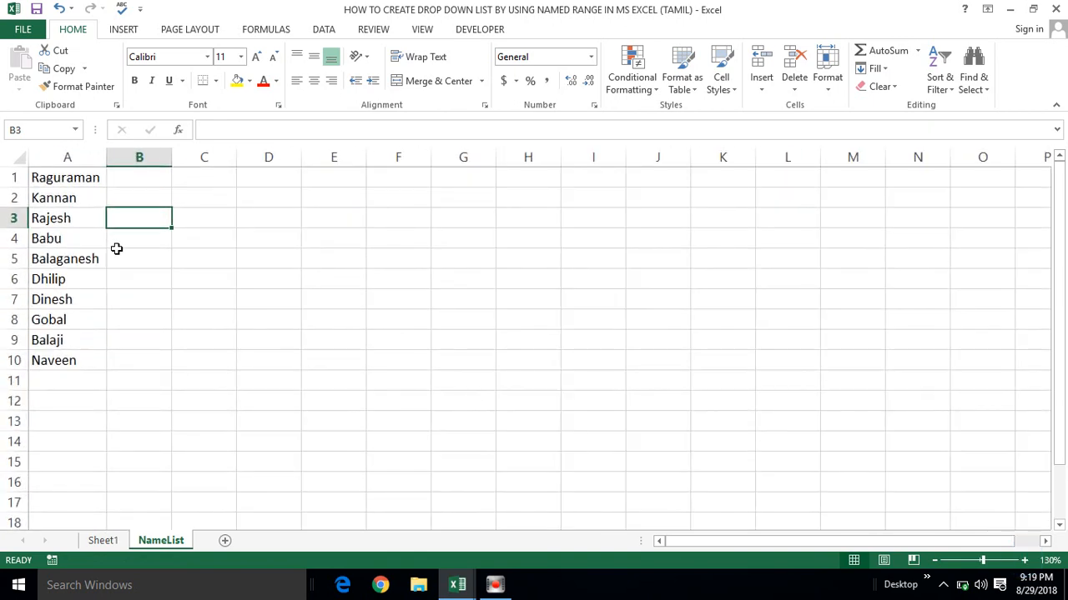
{"action": "left_click", "coordinate": [115, 241]}
{"action": "left_click", "coordinate": [58, 177]}
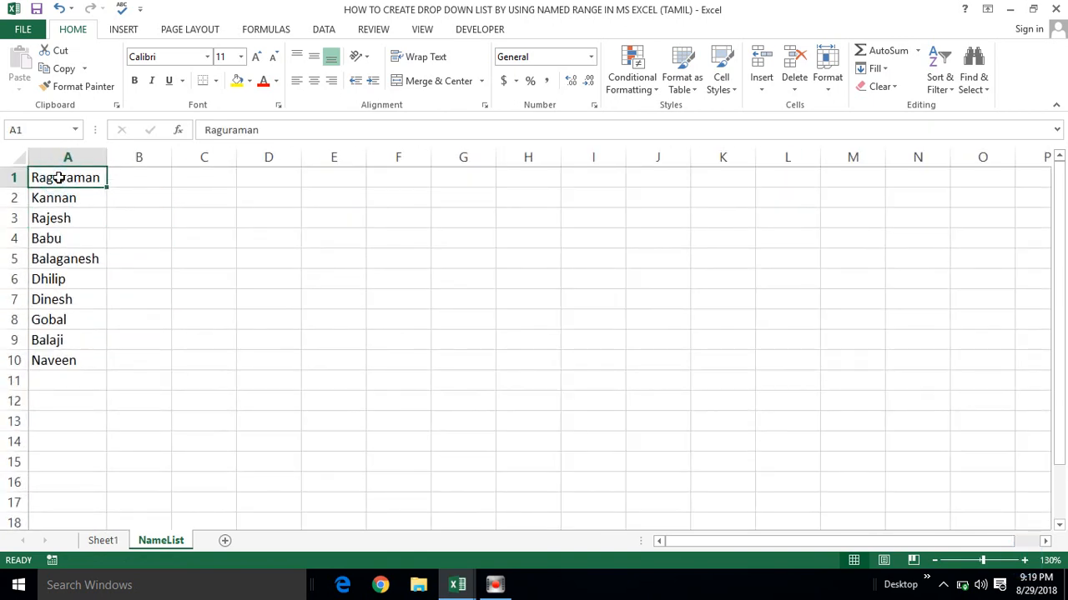
{"action": "key", "text": "ctrl+shift+Down"}
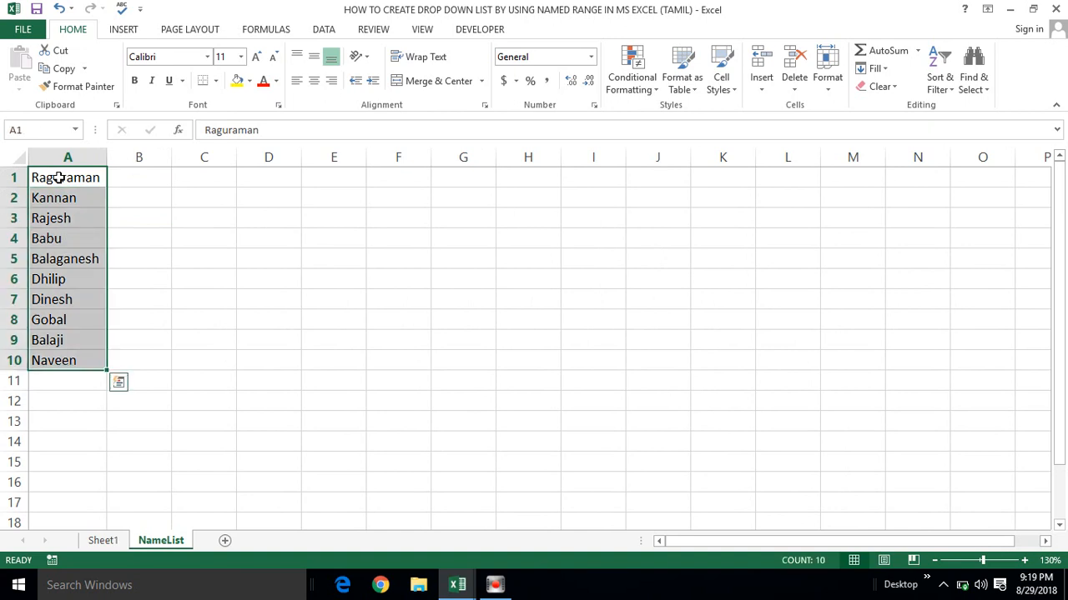
{"action": "left_click", "coordinate": [35, 131]}
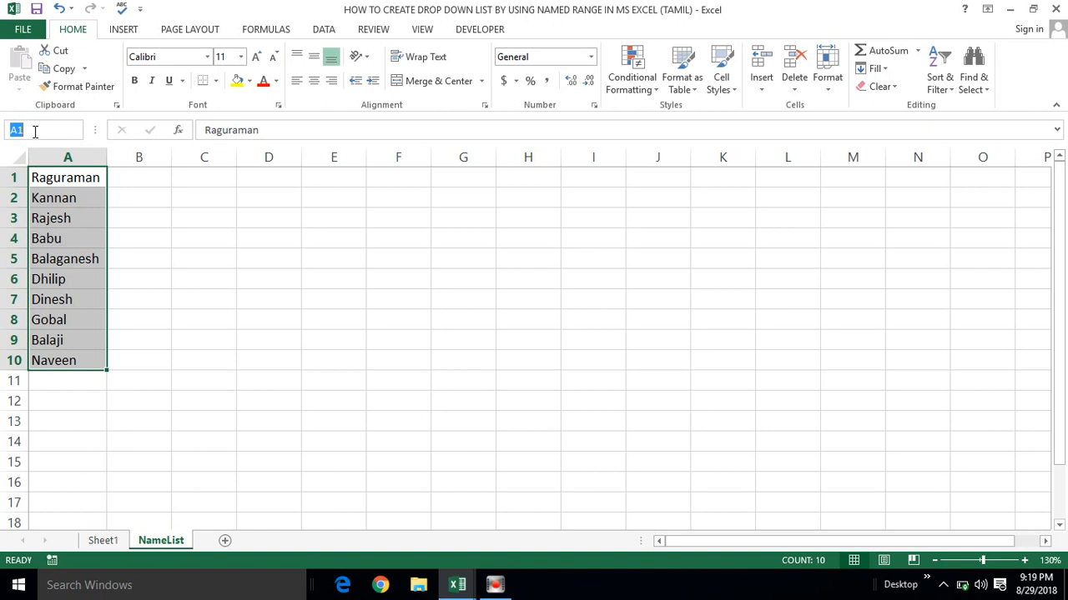
{"action": "type", "text": "Name_List"}
{"action": "key", "text": "Return"}
{"action": "left_click", "coordinate": [173, 221]}
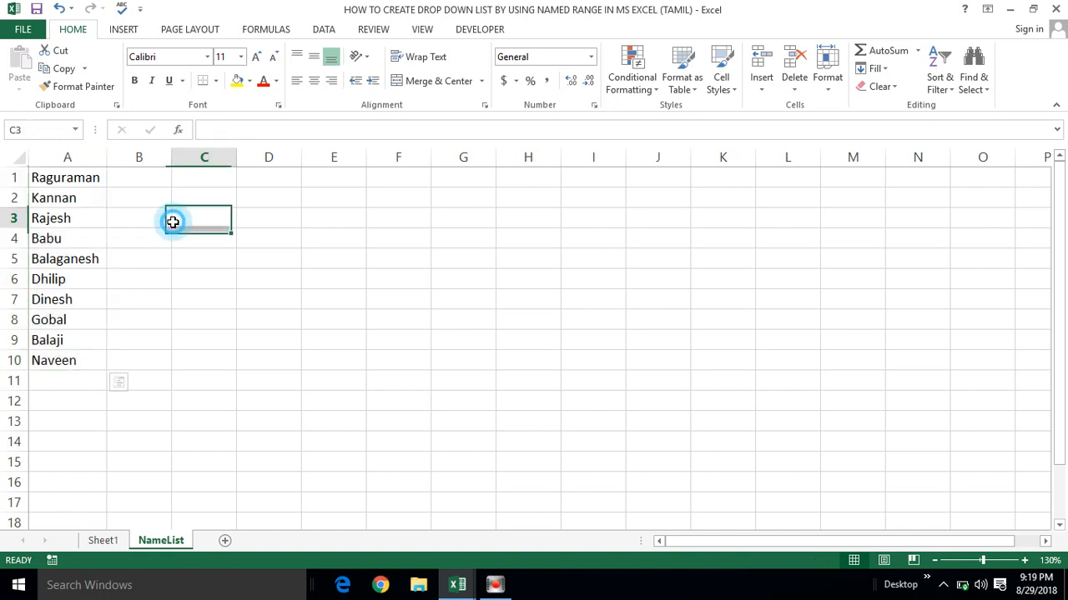
Check that Name_List covers A1:A10 by going to the range by name and reselecting its cells.
{"action": "left_click", "coordinate": [75, 132]}
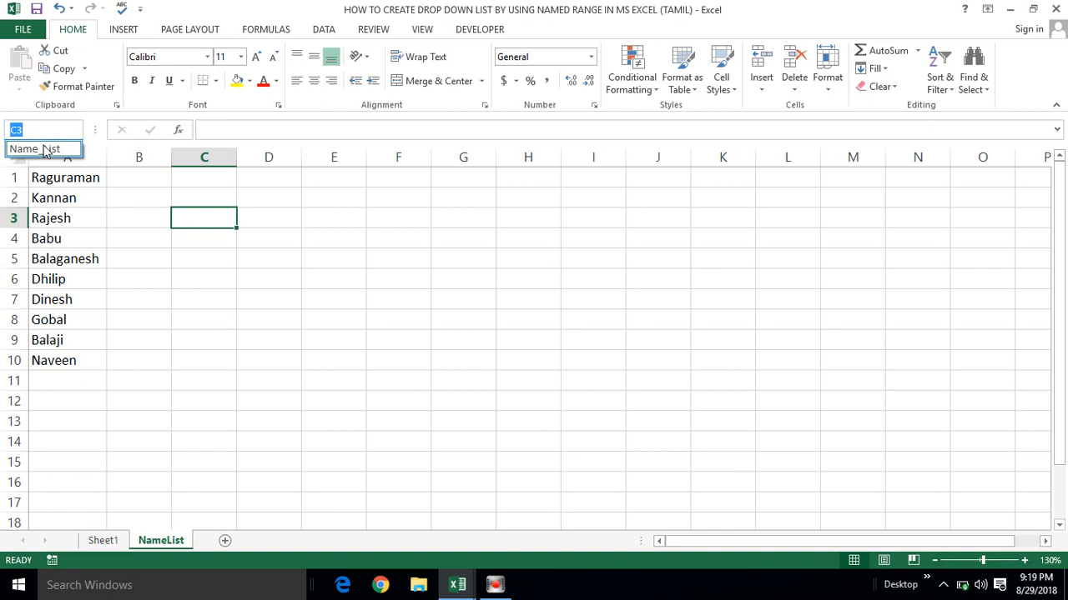
{"action": "left_click", "coordinate": [46, 150]}
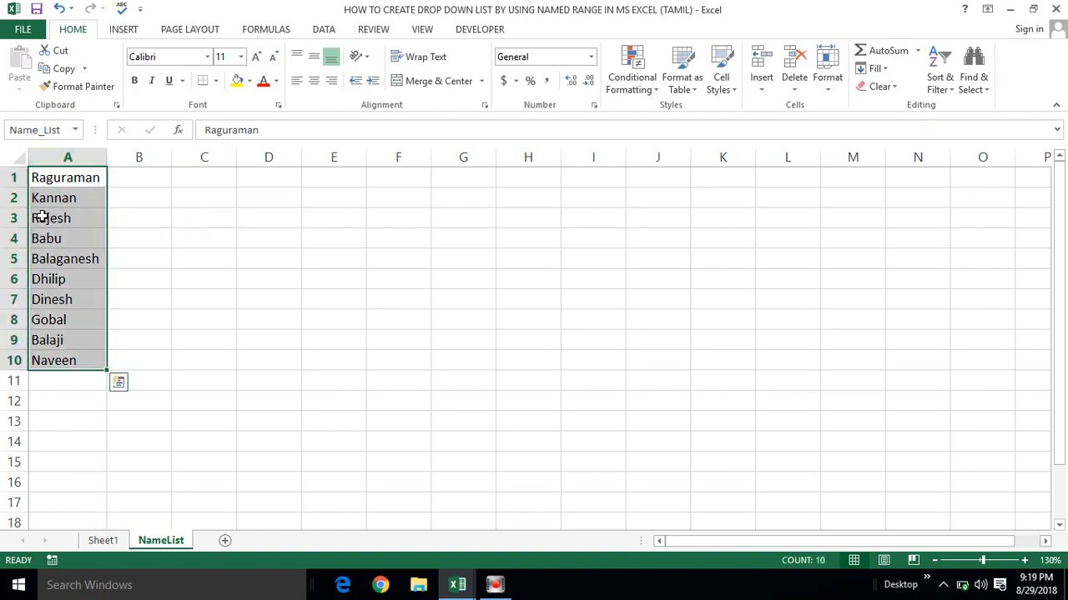
{"action": "left_click", "coordinate": [167, 219]}
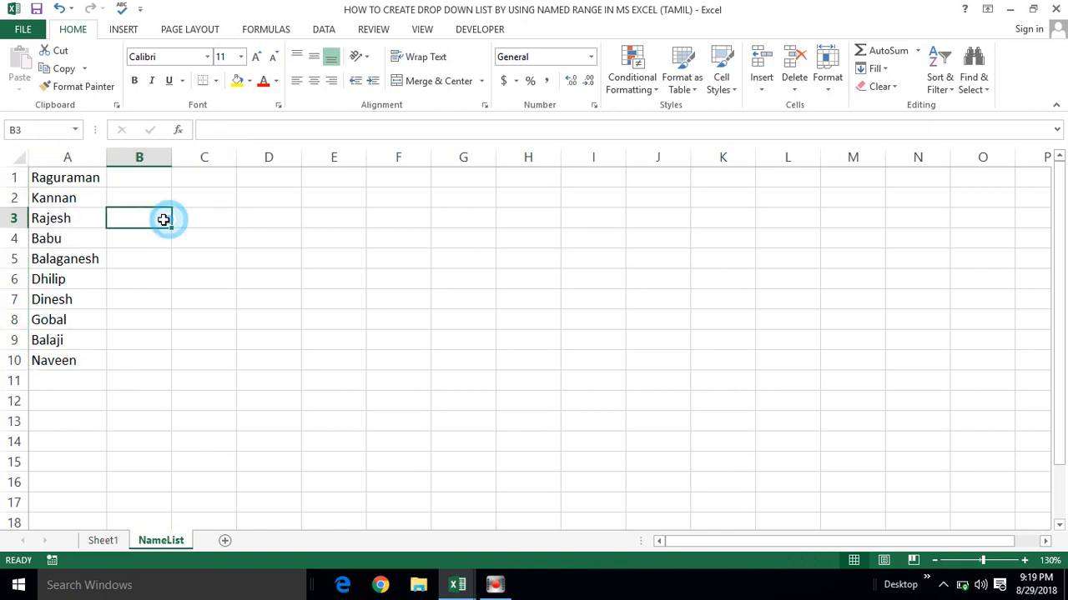
{"action": "left_click", "coordinate": [71, 181]}
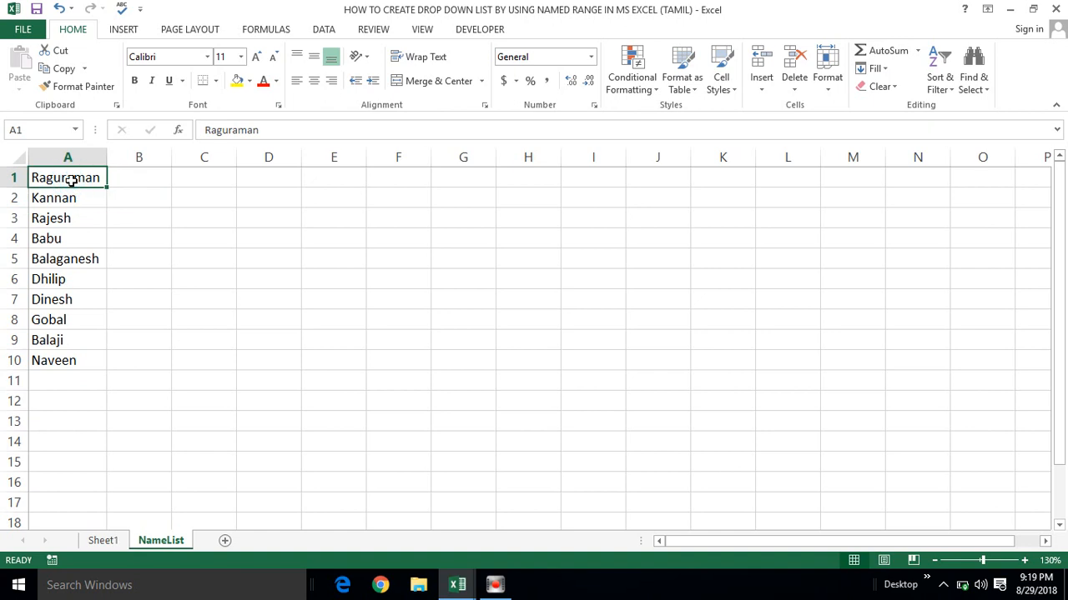
{"action": "key", "text": "ctrl+shift+Down"}
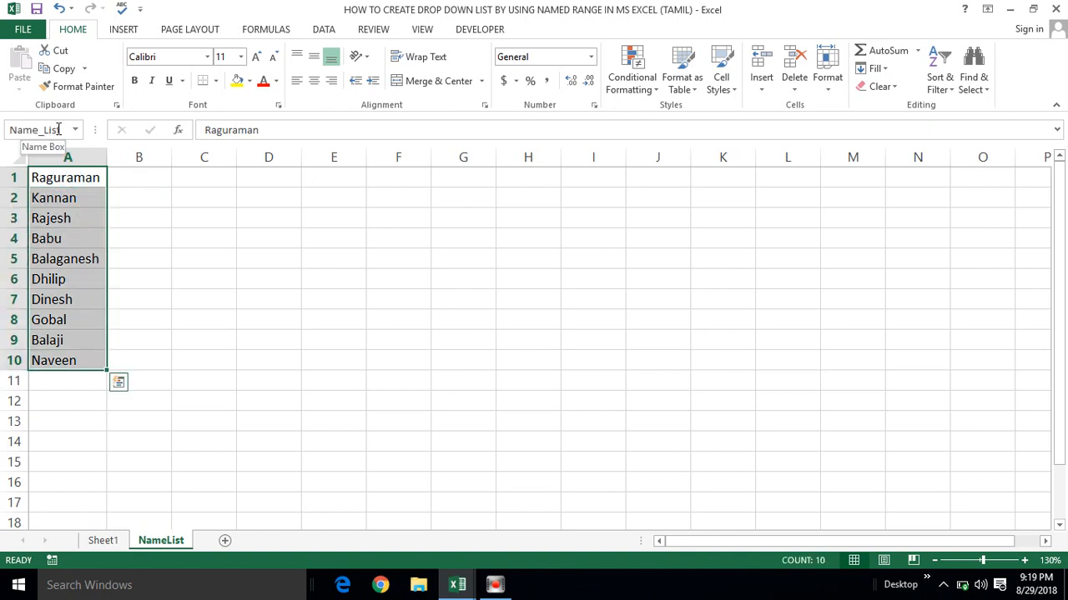
{"action": "left_click", "coordinate": [138, 240]}
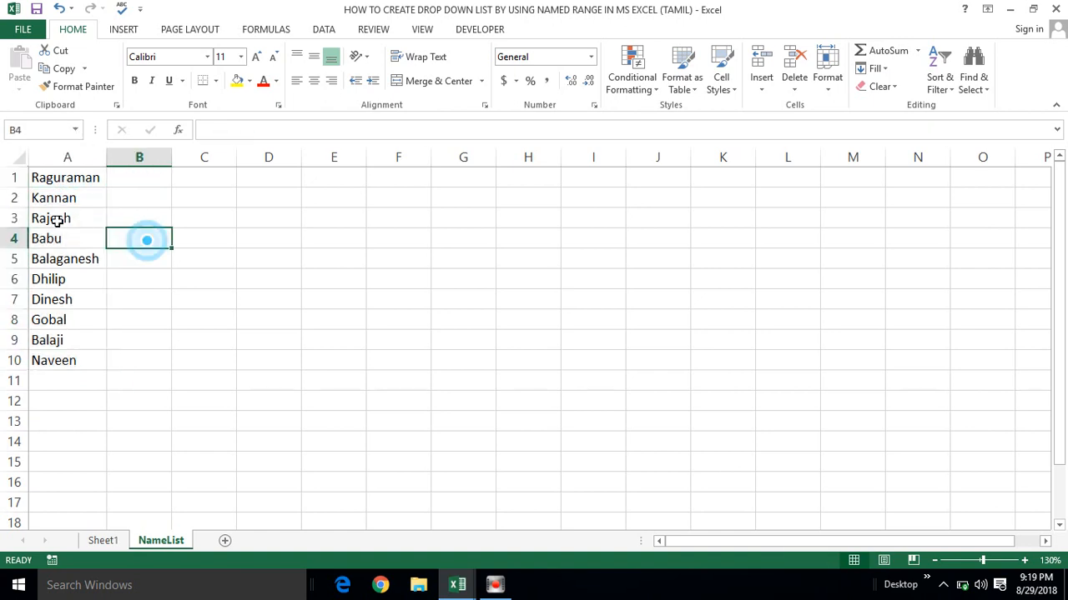
{"action": "left_click", "coordinate": [53, 218]}
Switch to Sheet1, where column A is empty.
{"action": "left_click", "coordinate": [103, 543]}
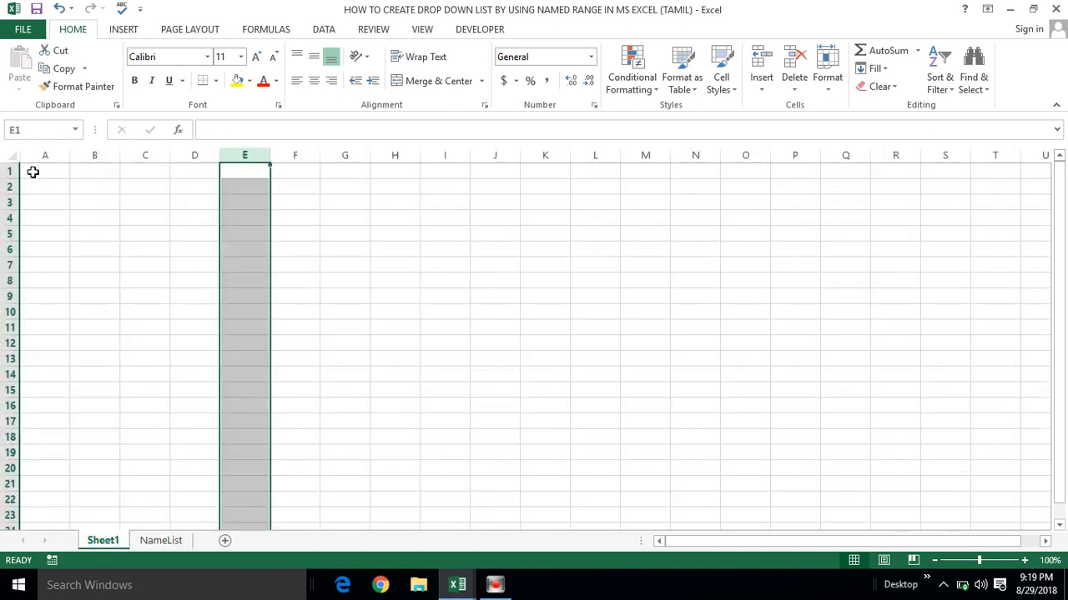
{"action": "left_click", "coordinate": [32, 172]}
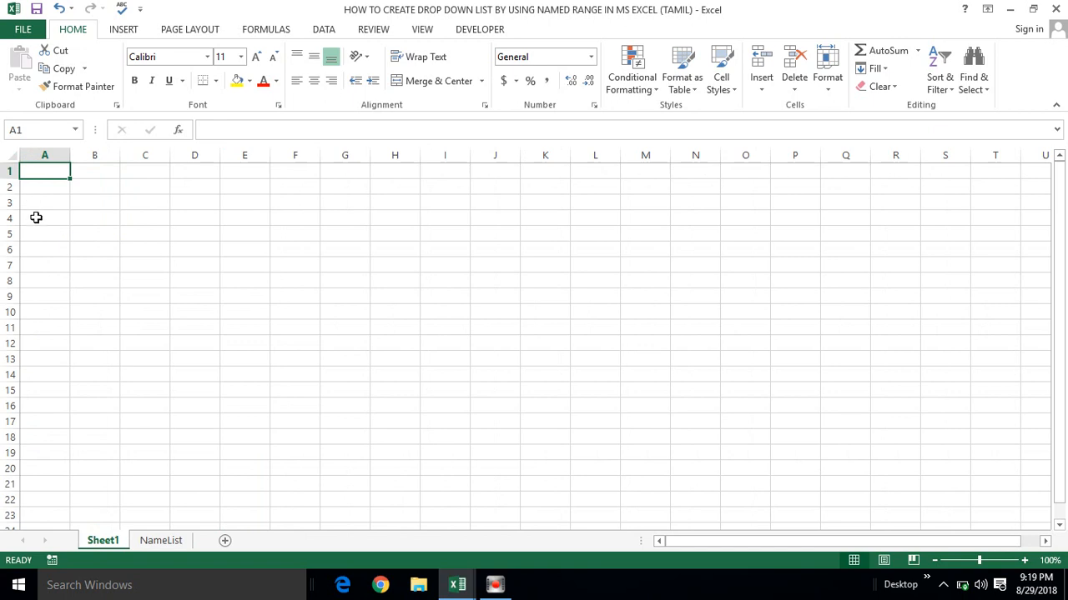
{"action": "left_click", "coordinate": [43, 155]}
{"action": "left_click", "coordinate": [35, 183]}
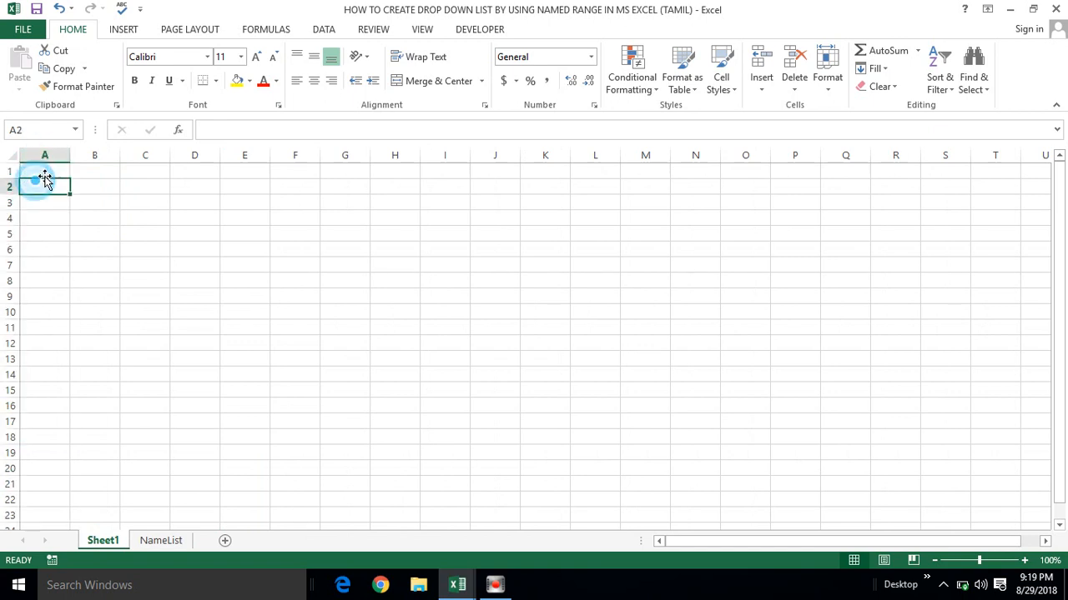
{"action": "left_click", "coordinate": [1024, 560]}
{"action": "left_click", "coordinate": [1024, 560]}
{"action": "left_click_drag", "start_coordinate": [67, 176], "coordinate": [67, 363]}
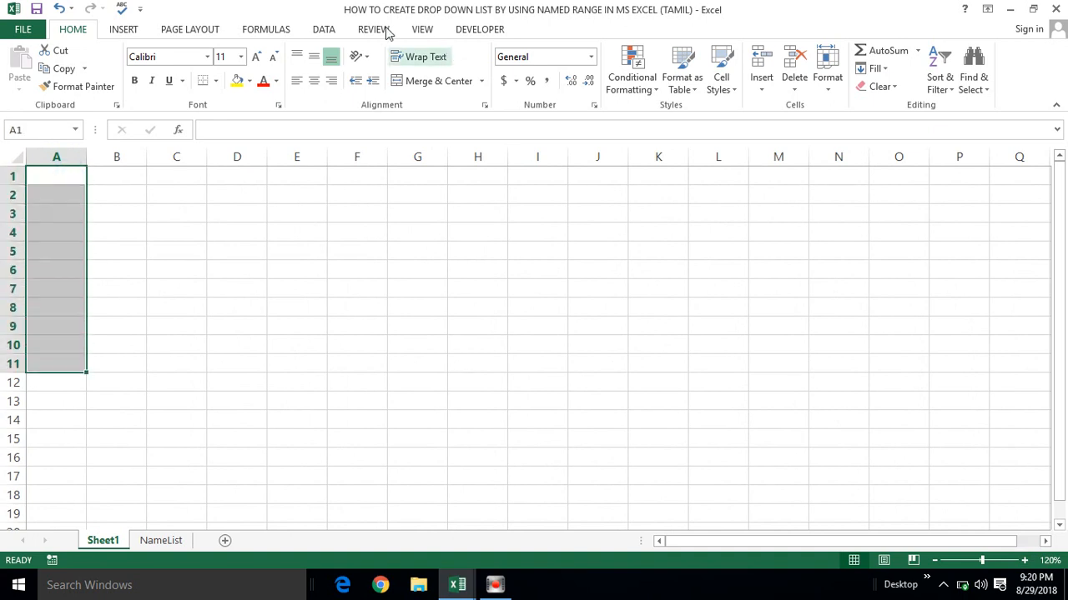
{"action": "left_click", "coordinate": [324, 29]}
{"action": "left_click", "coordinate": [47, 231]}
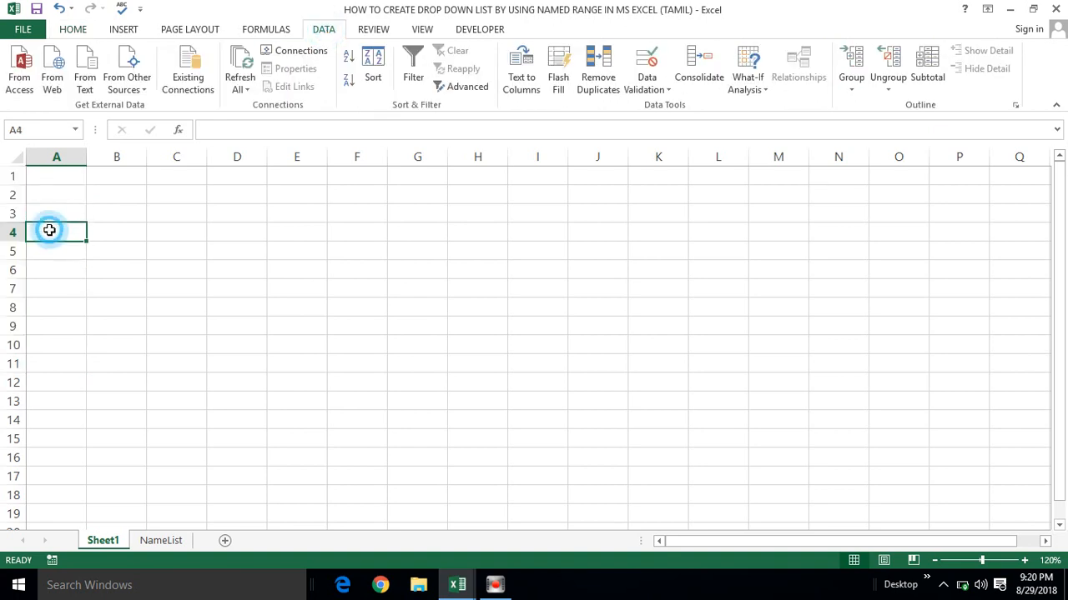
{"action": "left_click", "coordinate": [50, 179]}
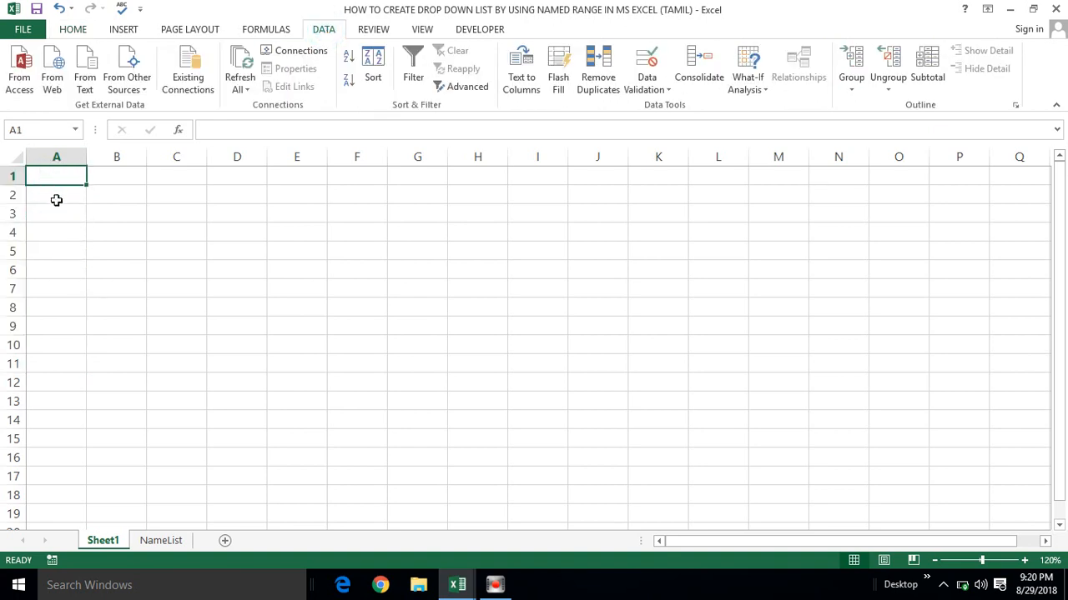
{"action": "left_click", "coordinate": [52, 197]}
Start a data validation rule for cells A1:A13 on Sheet1 that allows a List.
{"action": "left_click_drag", "start_coordinate": [51, 175], "coordinate": [56, 401]}
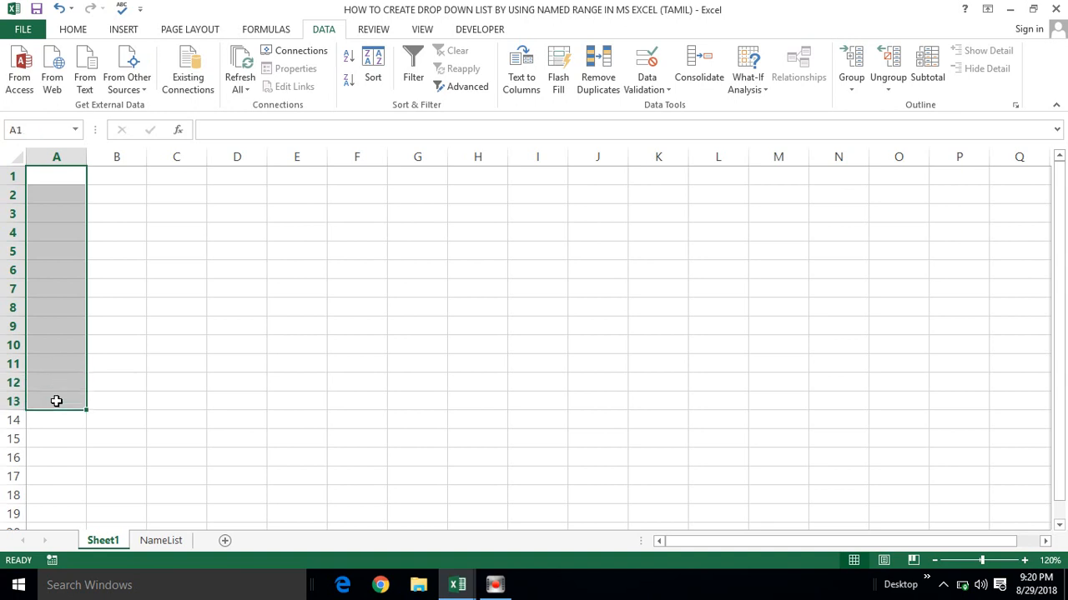
{"action": "left_click", "coordinate": [327, 40]}
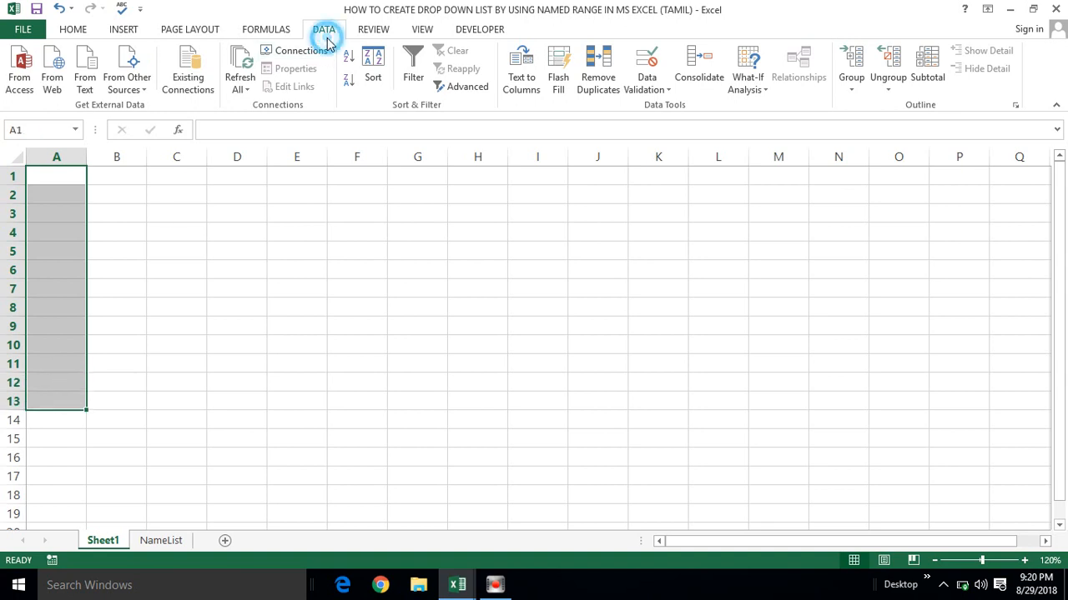
{"action": "left_click", "coordinate": [649, 88]}
{"action": "left_click", "coordinate": [661, 104]}
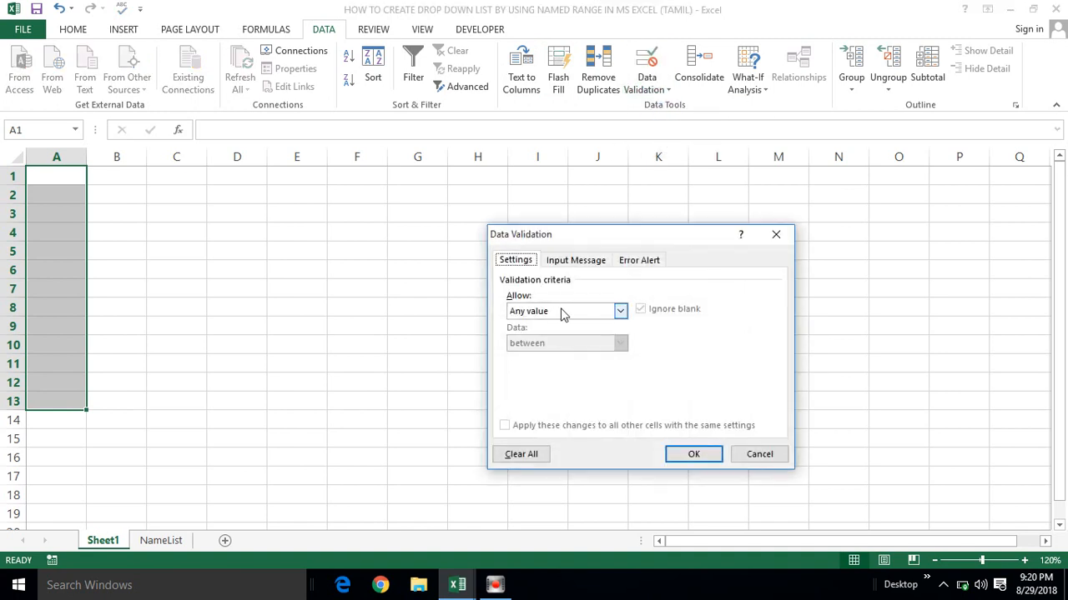
{"action": "left_click", "coordinate": [622, 310]}
{"action": "left_click", "coordinate": [516, 358]}
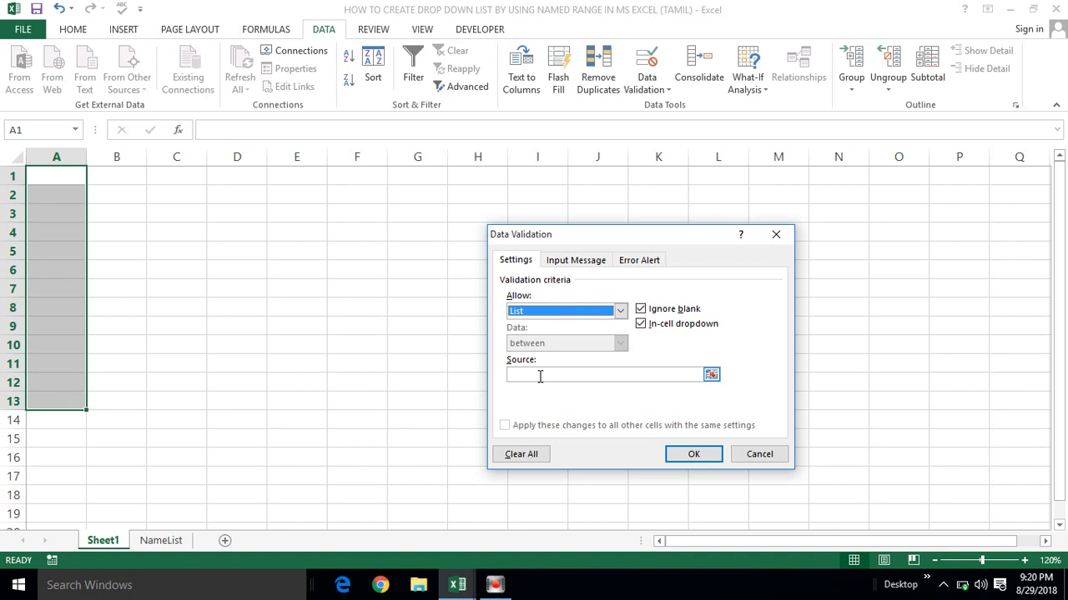
Insert the named range Name_List as the validation list's source and apply the rule.
{"action": "left_click", "coordinate": [539, 376]}
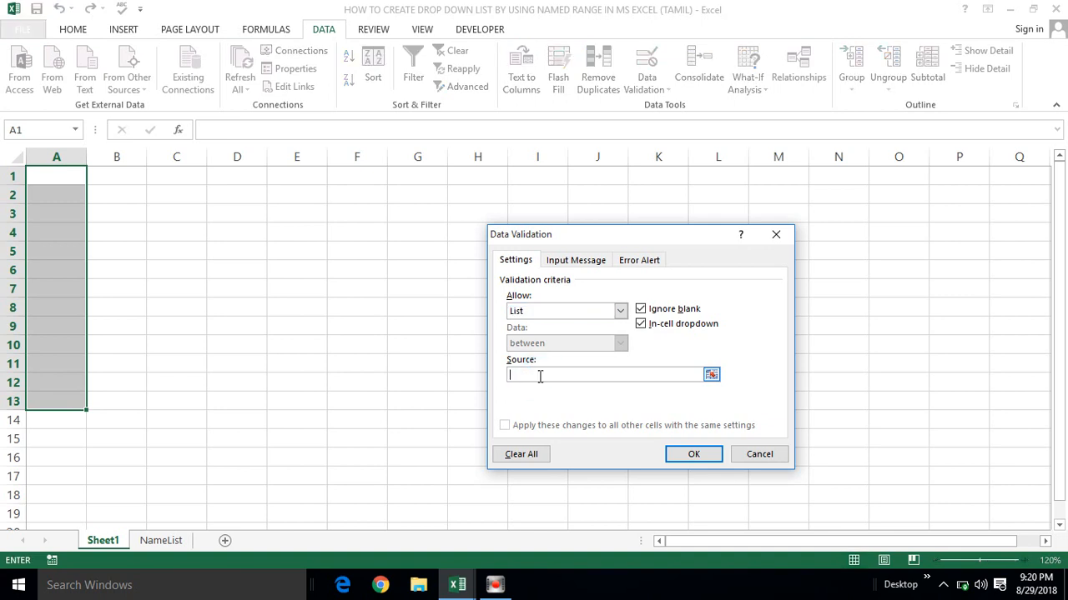
{"action": "key", "text": "F3"}
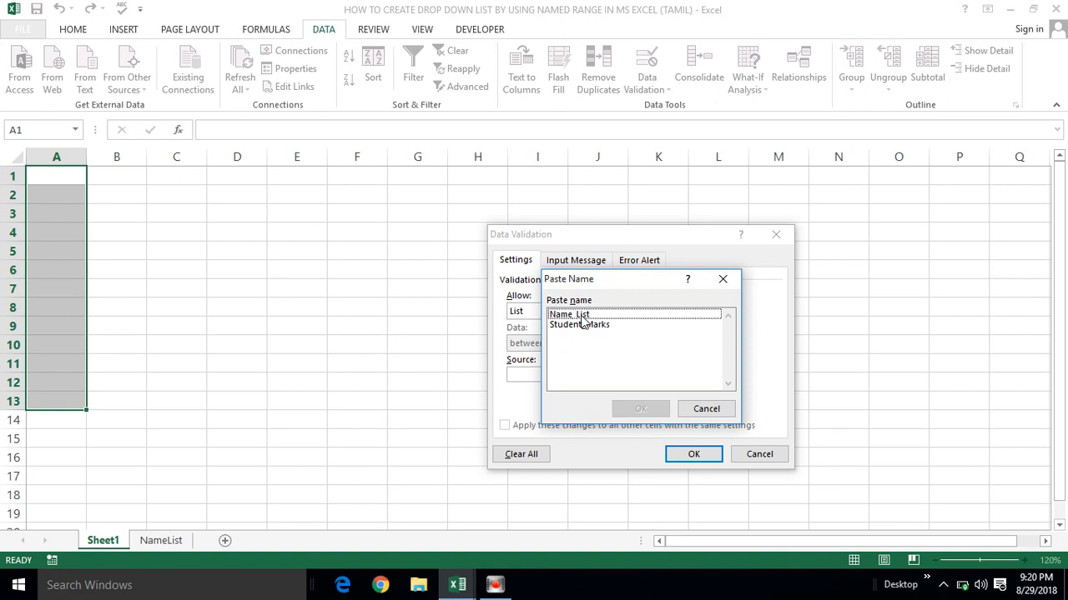
{"action": "left_click", "coordinate": [582, 317]}
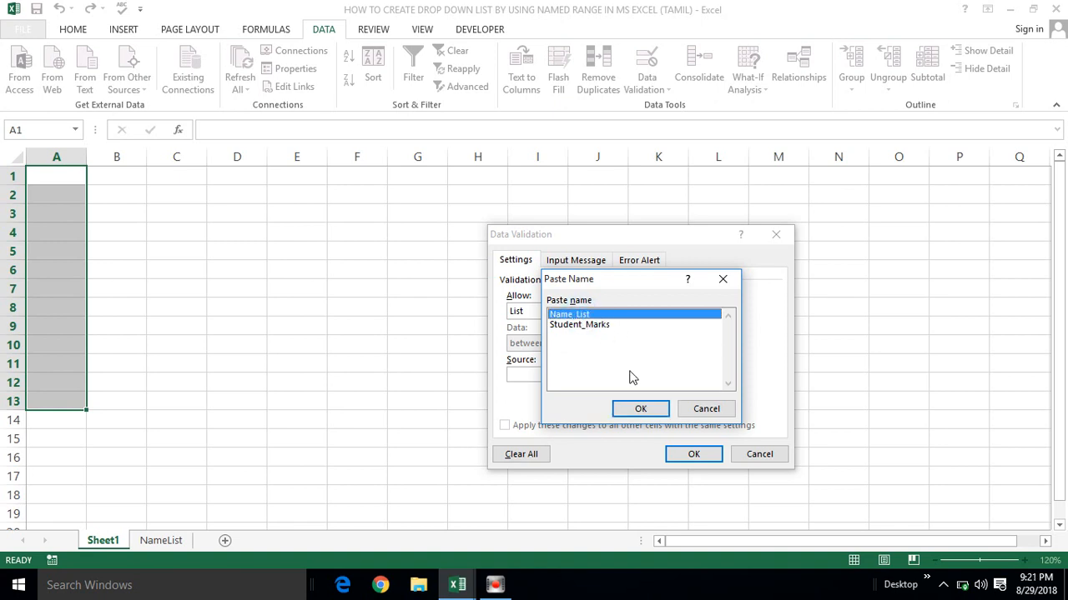
{"action": "left_click", "coordinate": [640, 409]}
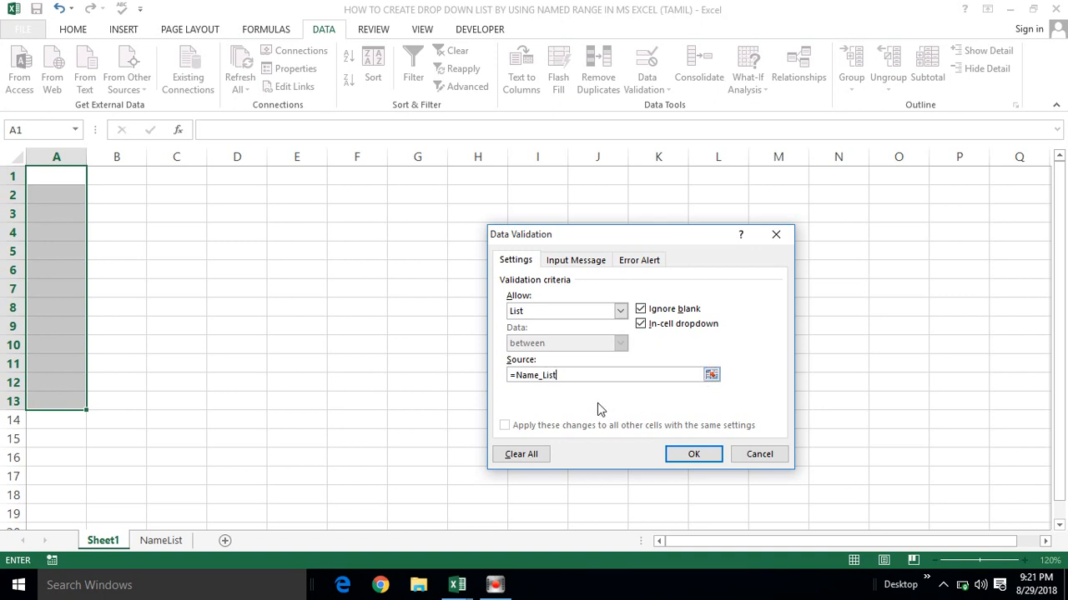
{"action": "left_click", "coordinate": [695, 456]}
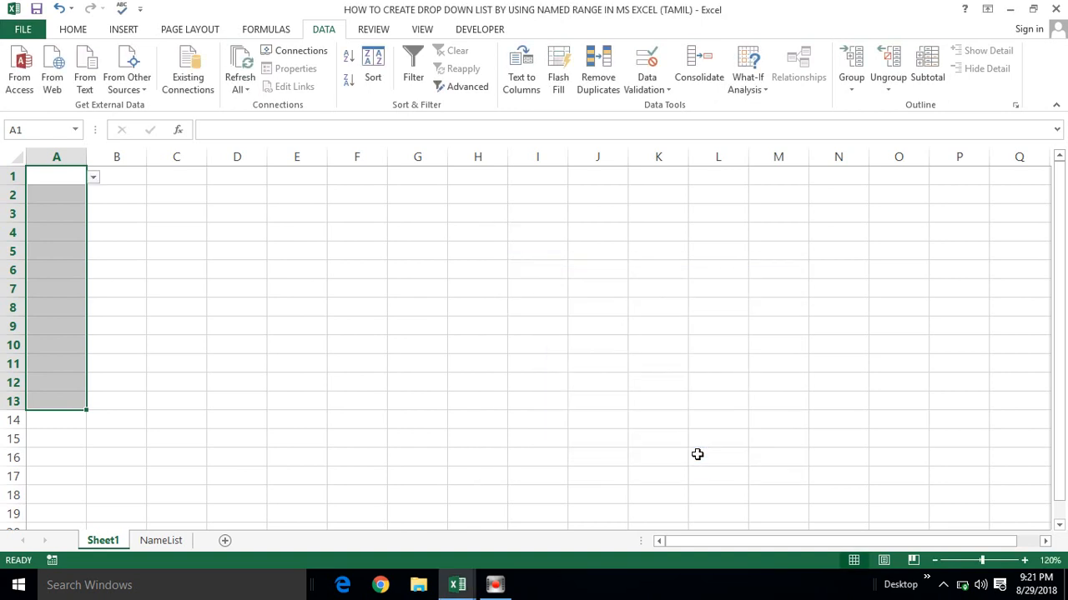
Fill cell A1 with the first name from its drop-down list.
{"action": "left_click", "coordinate": [53, 215]}
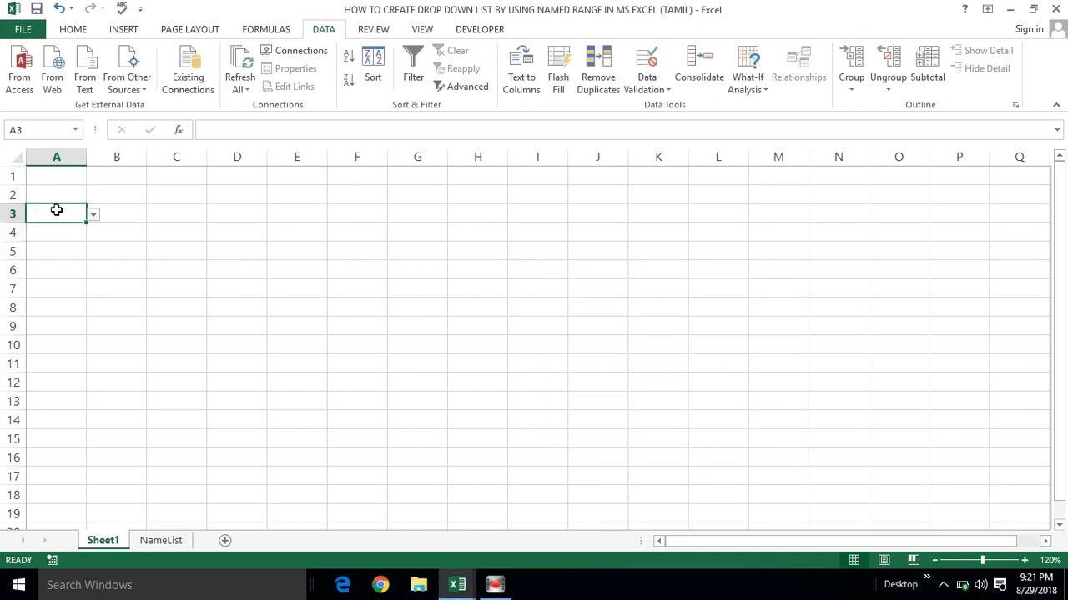
{"action": "left_click", "coordinate": [66, 175]}
{"action": "left_click", "coordinate": [66, 221]}
{"action": "left_click", "coordinate": [72, 177]}
{"action": "left_click_drag", "start_coordinate": [72, 177], "coordinate": [88, 177]}
{"action": "left_click", "coordinate": [66, 180]}
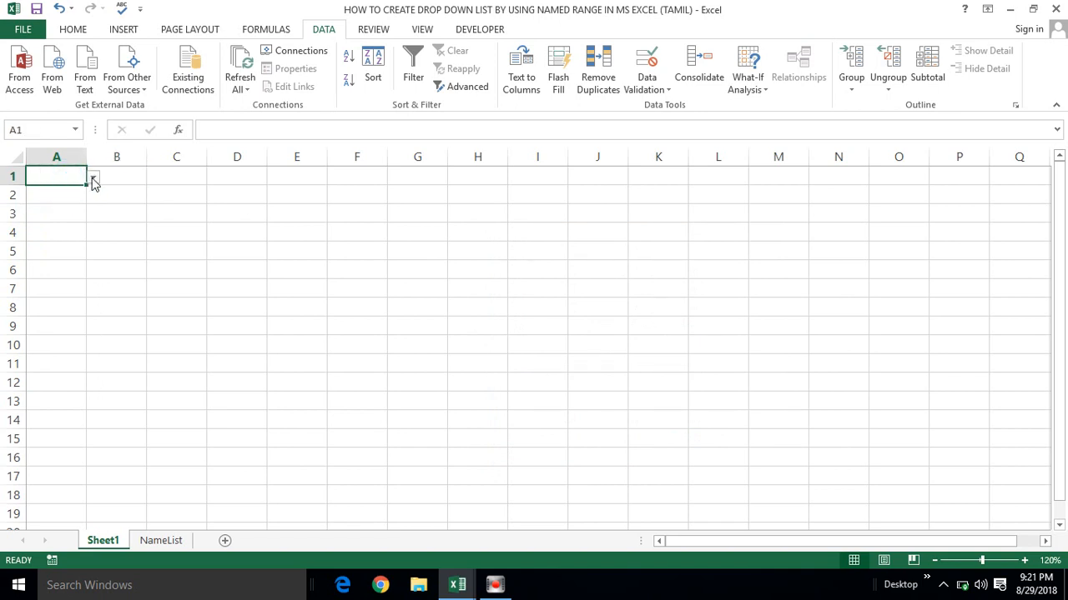
{"action": "left_click", "coordinate": [93, 180]}
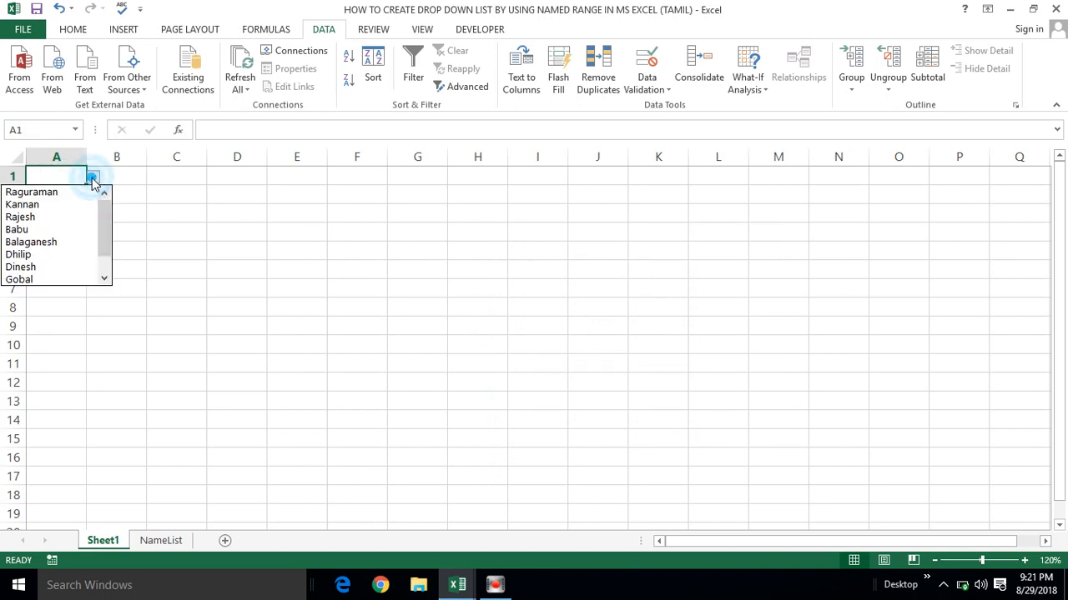
{"action": "left_click", "coordinate": [50, 192]}
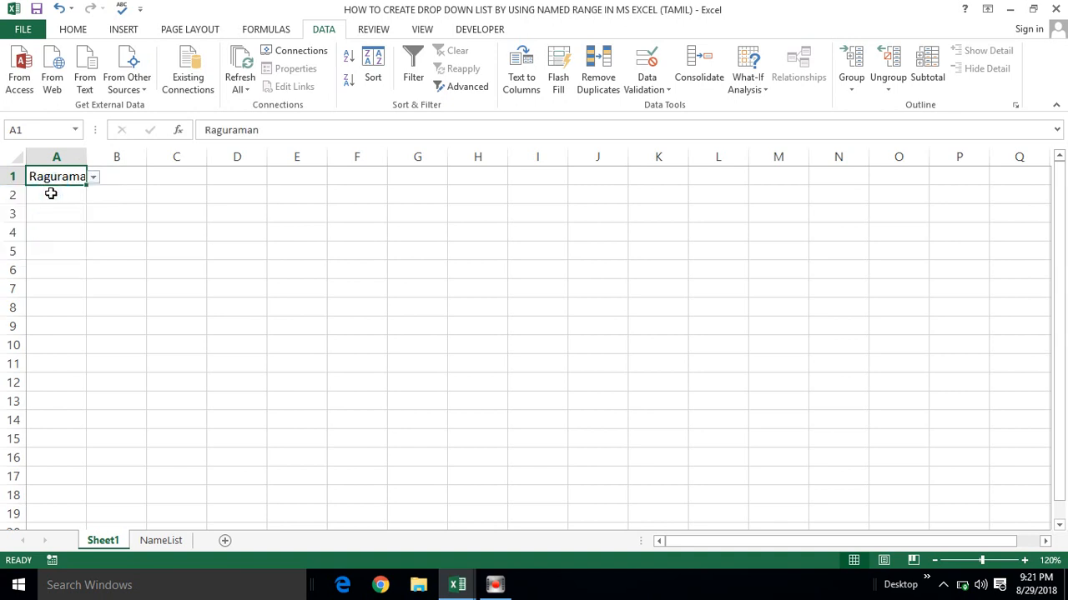
Choose the fifth name from the drop-down list in A2 and the seventh name in A3.
{"action": "left_click", "coordinate": [71, 194]}
{"action": "left_click", "coordinate": [93, 195]}
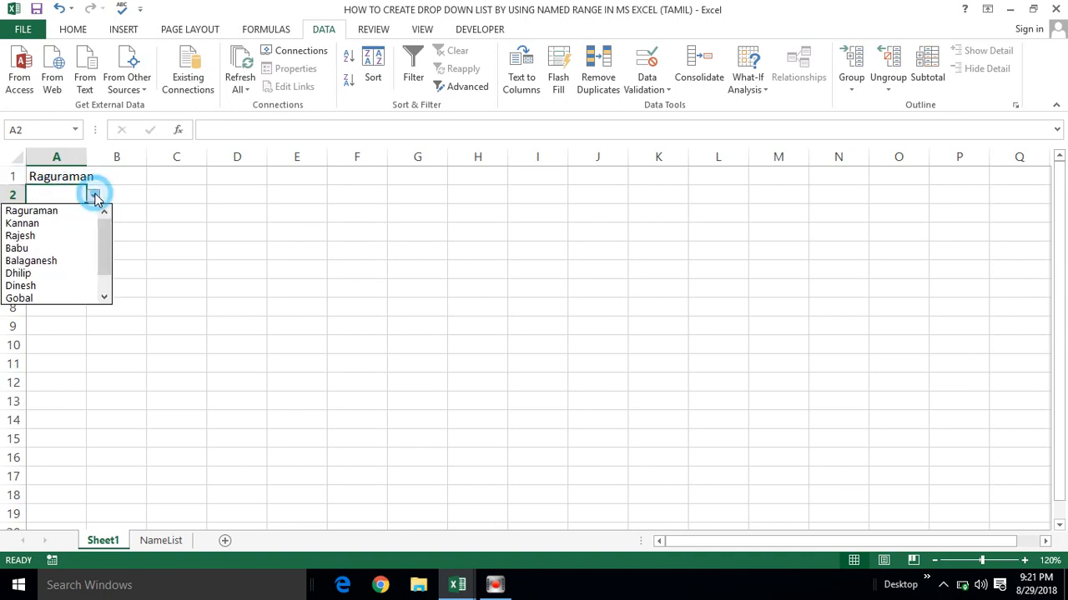
{"action": "left_click", "coordinate": [29, 263]}
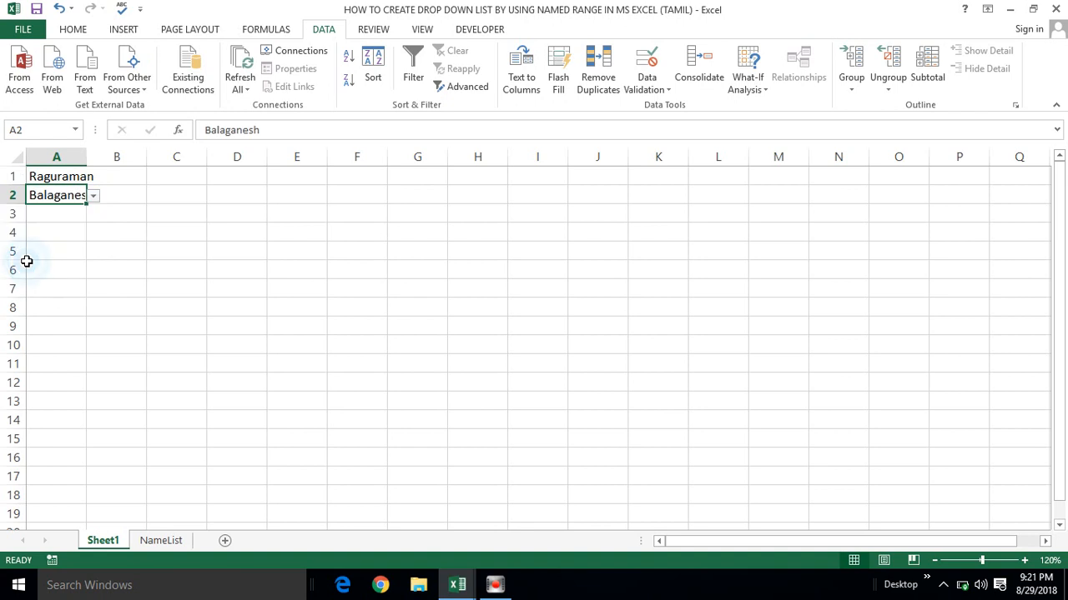
{"action": "left_click", "coordinate": [71, 216]}
{"action": "left_click", "coordinate": [93, 216]}
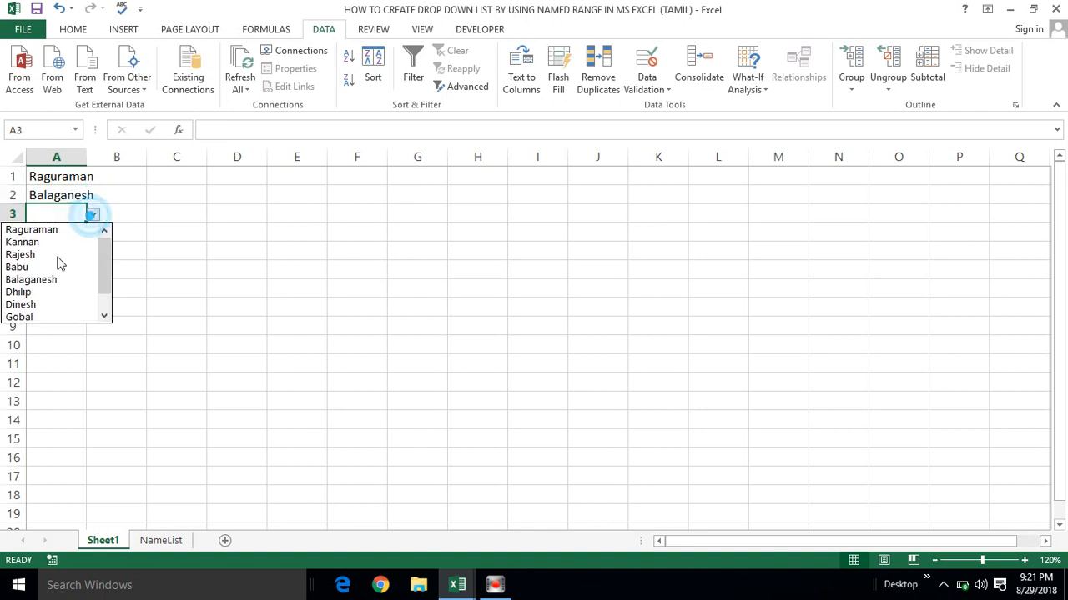
{"action": "left_click", "coordinate": [38, 303]}
Choose the eighth name from the drop-down list in A4 and the second name in A5.
{"action": "left_click", "coordinate": [69, 232]}
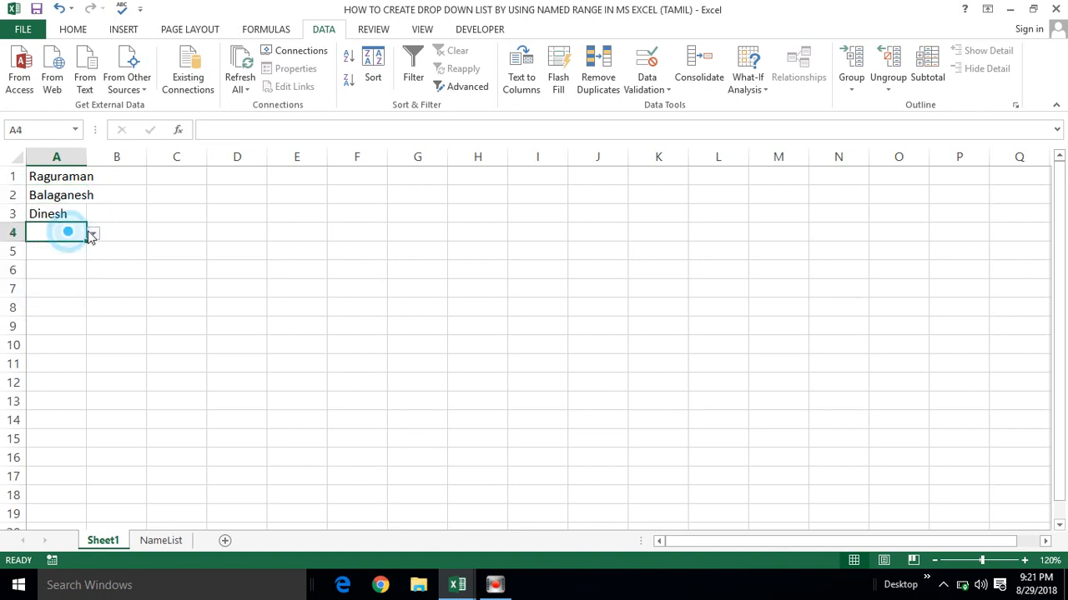
{"action": "left_click", "coordinate": [93, 233]}
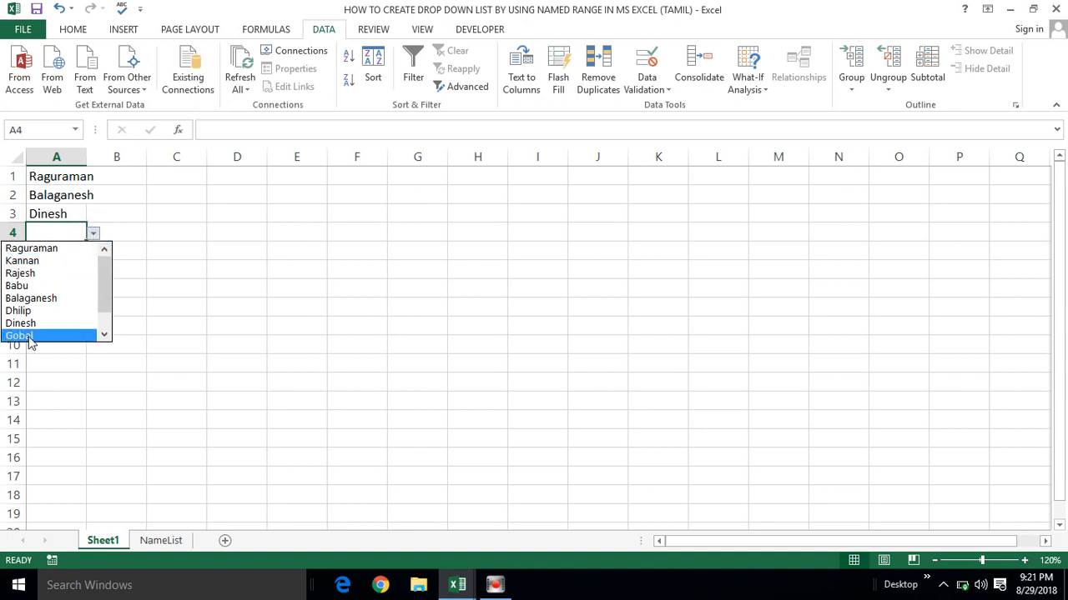
{"action": "left_click", "coordinate": [29, 337]}
{"action": "left_click", "coordinate": [64, 251]}
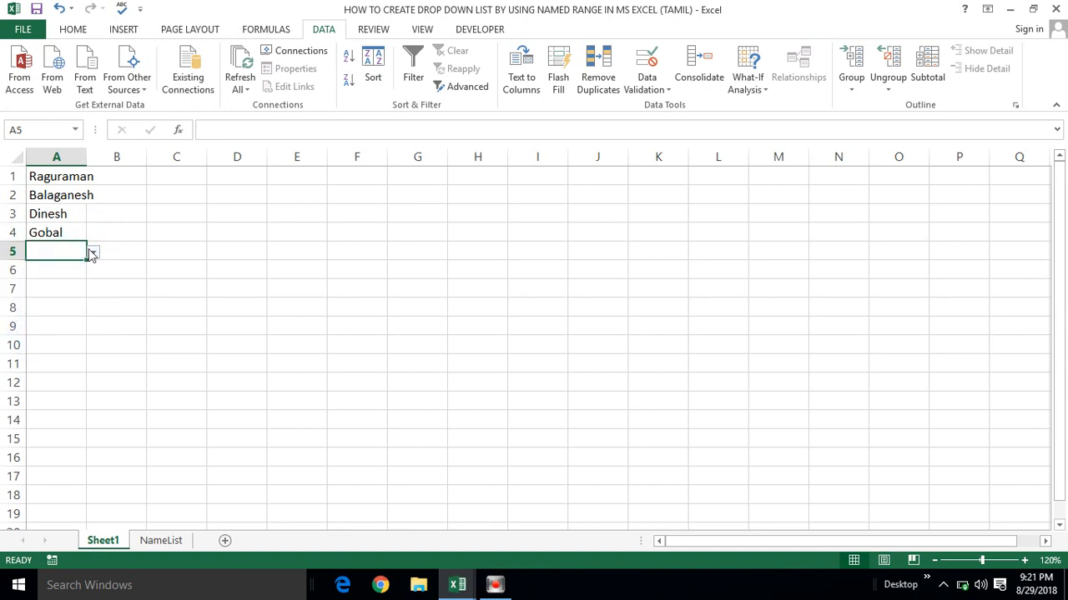
{"action": "left_click", "coordinate": [91, 253]}
{"action": "left_click", "coordinate": [44, 280]}
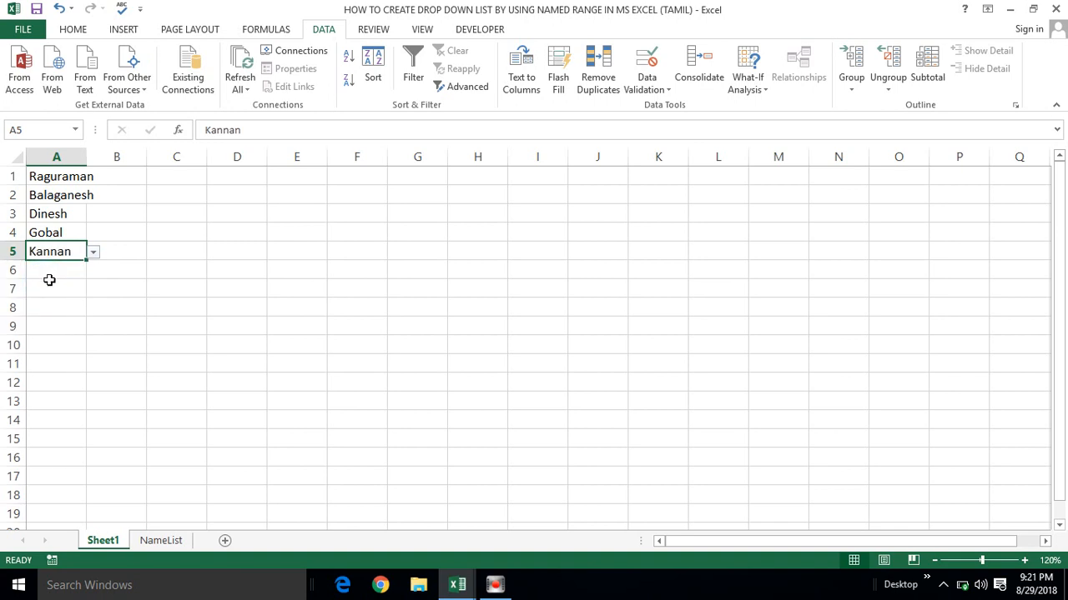
Choose the fifth name from the drop-down list in both A6 and A7.
{"action": "left_click", "coordinate": [60, 273]}
{"action": "left_click", "coordinate": [93, 272]}
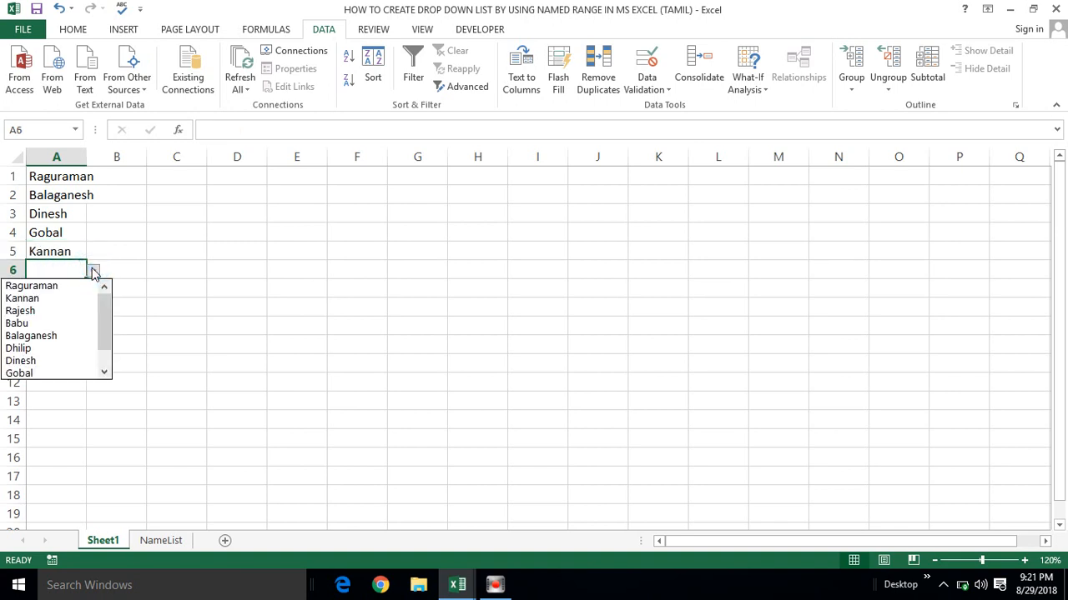
{"action": "left_click", "coordinate": [39, 337]}
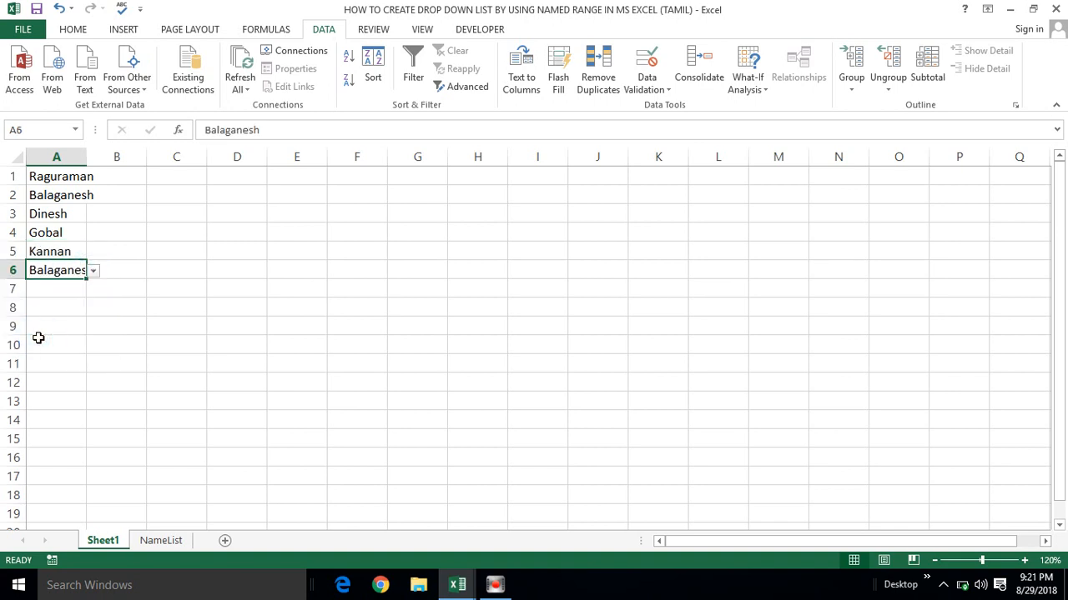
{"action": "left_click", "coordinate": [67, 290]}
{"action": "left_click", "coordinate": [93, 289]}
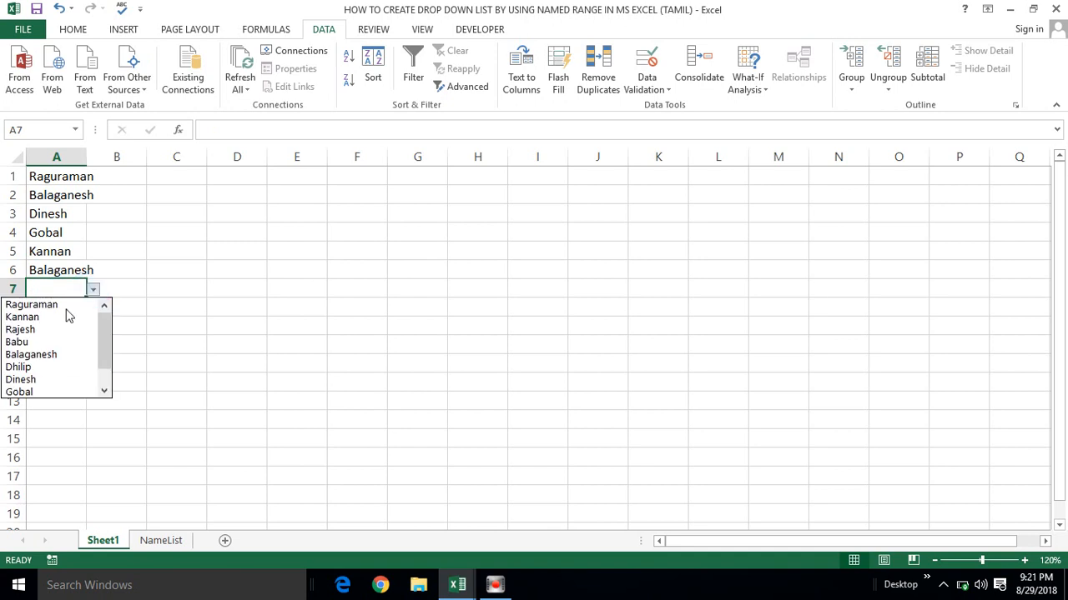
{"action": "left_click", "coordinate": [32, 353]}
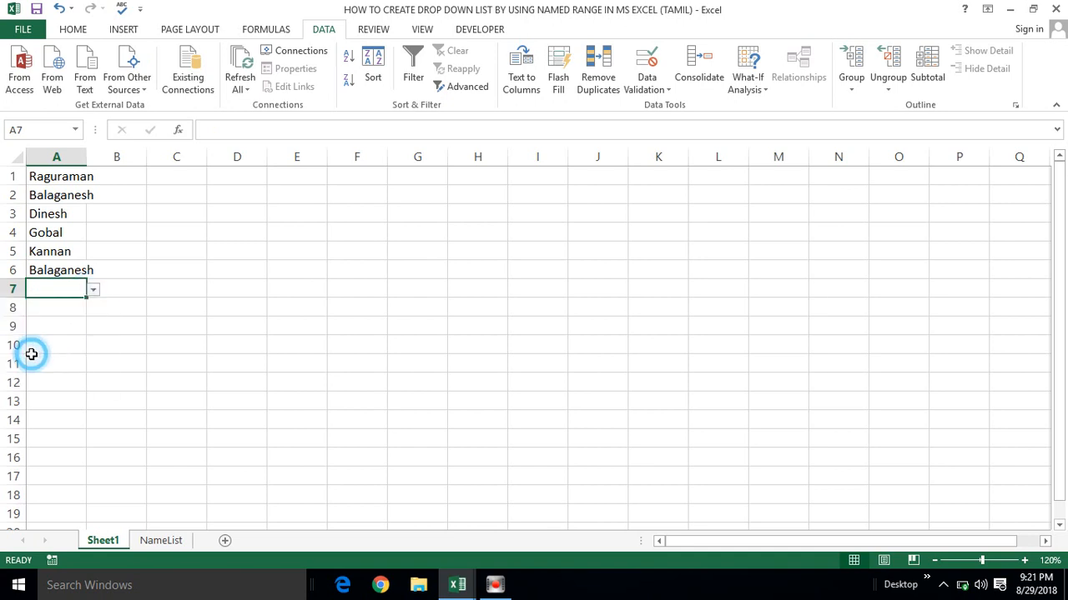
Choose the seventh name from the drop-down list in A8 and the sixth name in A9.
{"action": "left_click", "coordinate": [66, 312]}
{"action": "left_click", "coordinate": [93, 308]}
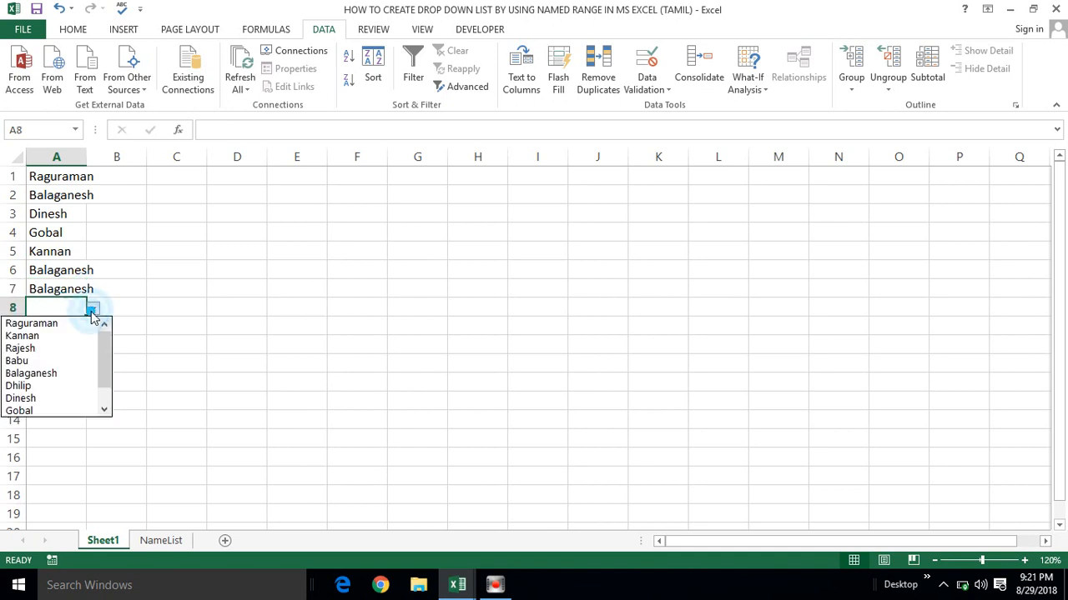
{"action": "left_click", "coordinate": [32, 399]}
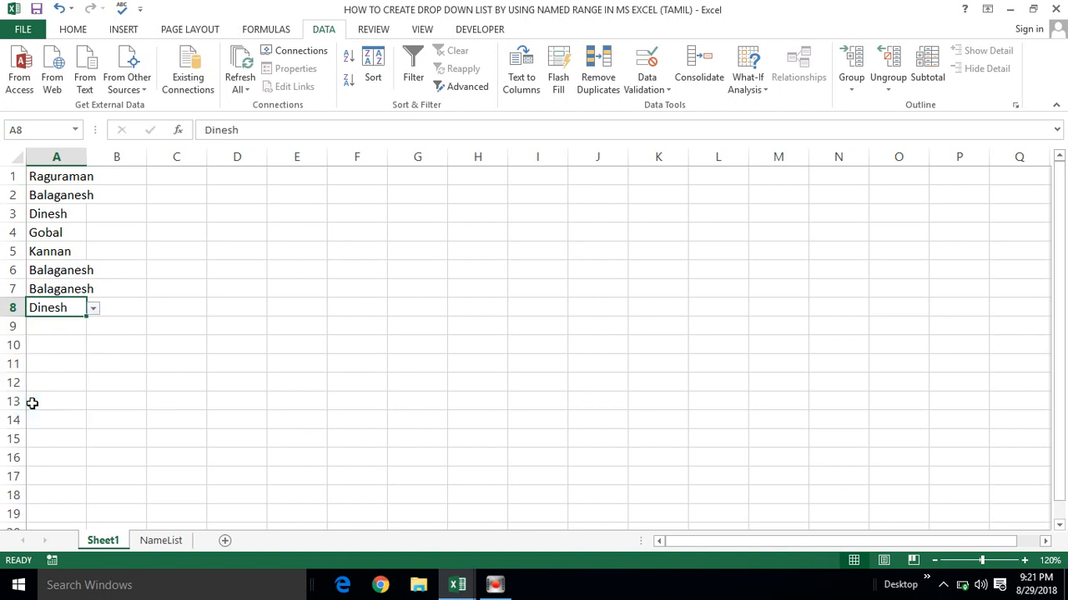
{"action": "left_click", "coordinate": [55, 327]}
{"action": "left_click", "coordinate": [94, 327]}
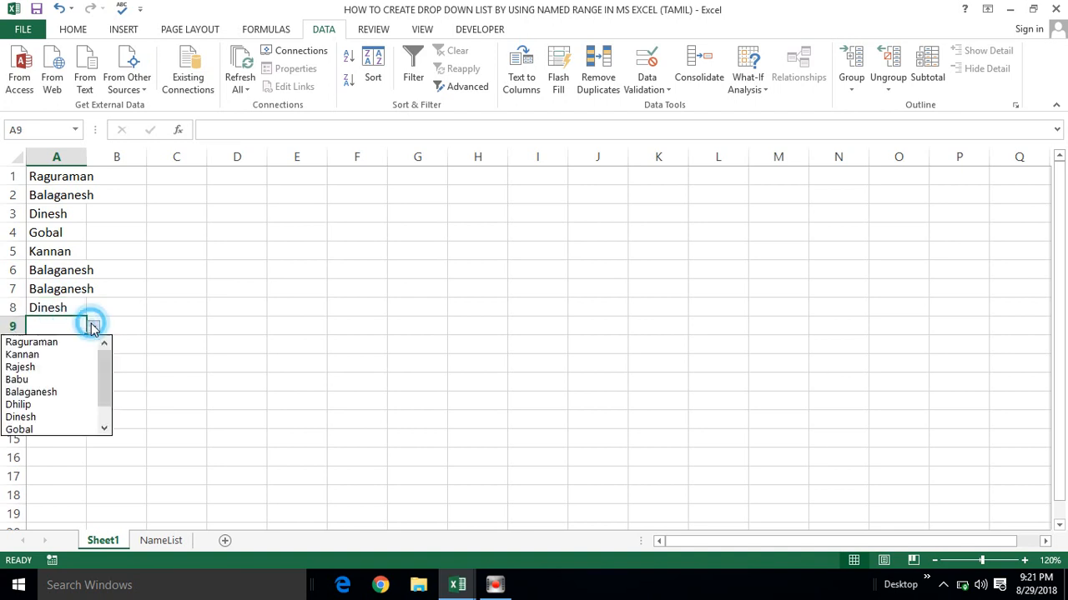
{"action": "left_click", "coordinate": [20, 405]}
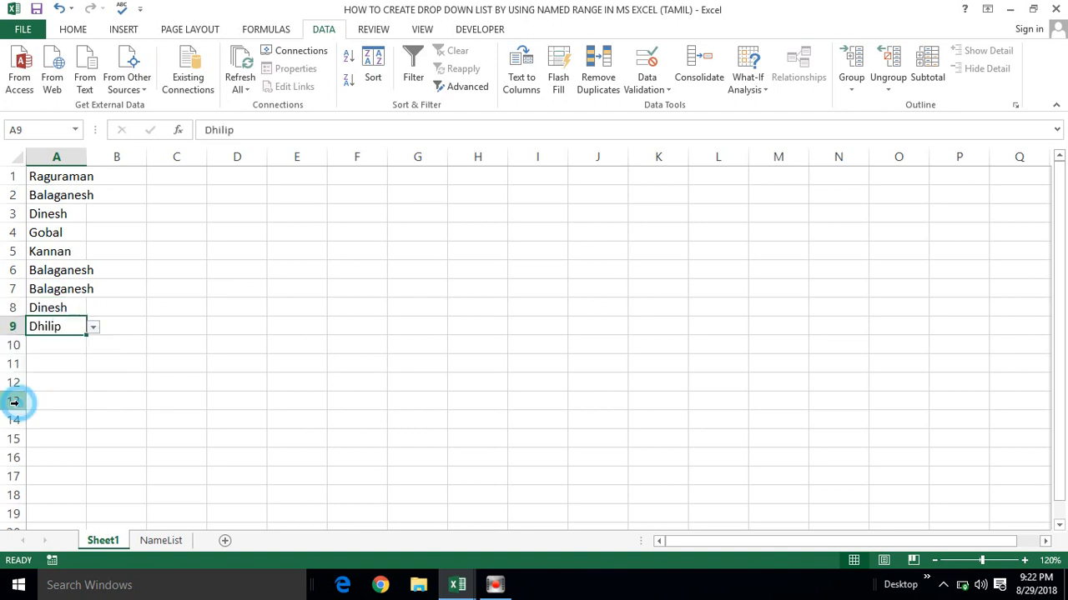
Fit the width of column A on Sheet1 to the chosen names and select A1:A9.
{"action": "double_click", "coordinate": [87, 157]}
{"action": "left_click", "coordinate": [50, 327]}
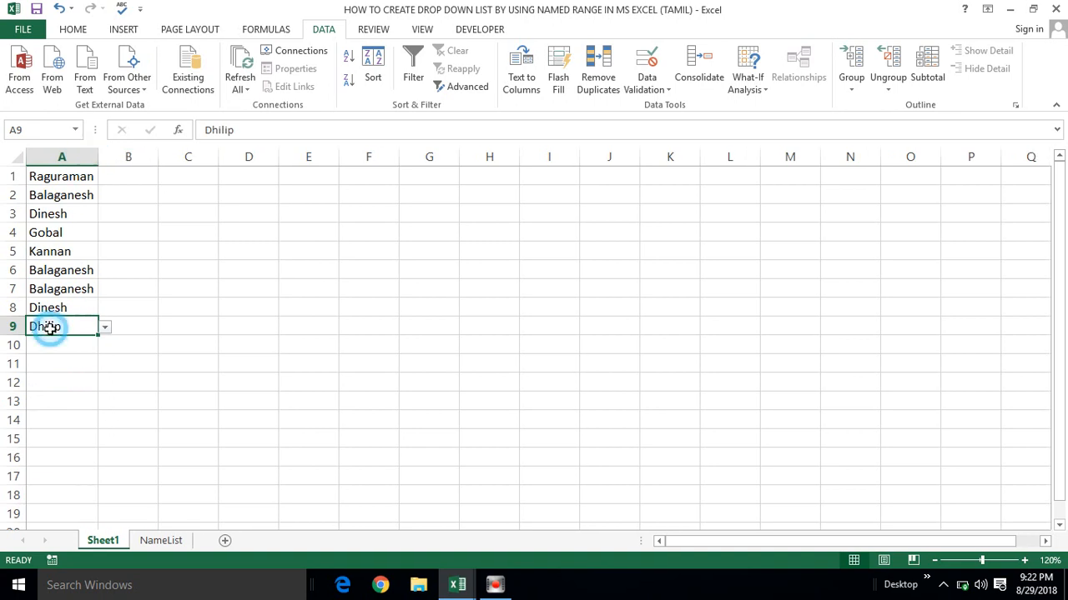
{"action": "left_click", "coordinate": [47, 360]}
{"action": "left_click", "coordinate": [42, 326]}
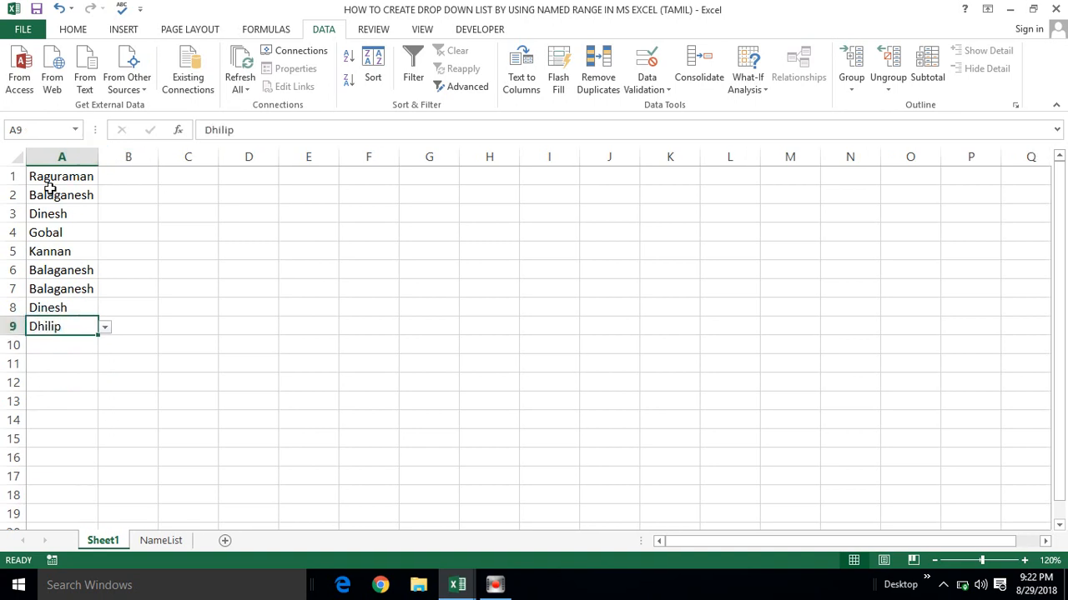
{"action": "left_click_drag", "start_coordinate": [62, 175], "coordinate": [60, 327]}
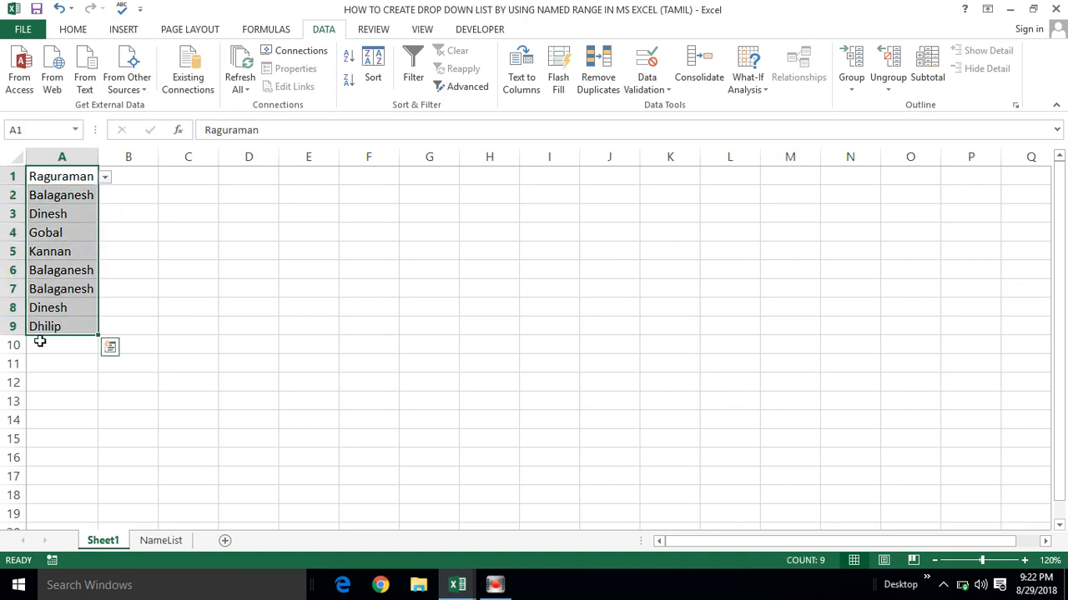
Fill the entry in A9 down through A18 together with its drop-down list.
{"action": "left_click", "coordinate": [61, 326]}
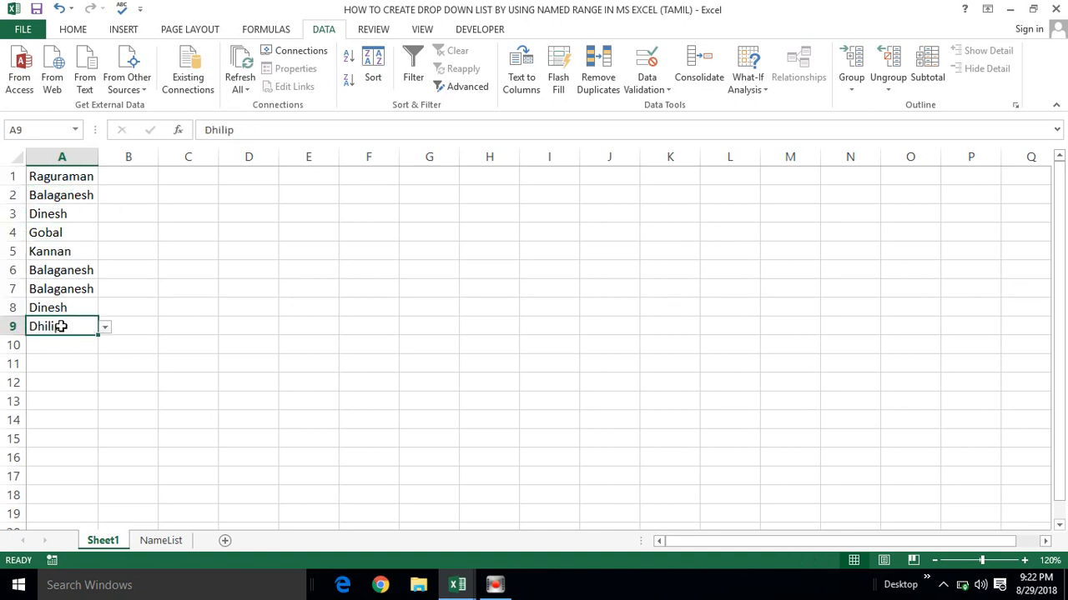
{"action": "key", "text": "shift+Down"}
{"action": "key", "text": "shift+Down"}
{"action": "key", "text": "shift+Down"}
{"action": "key", "text": "shift+Down"}
{"action": "key", "text": "shift+Down"}
{"action": "key", "text": "shift+Down"}
{"action": "key", "text": "shift+Down"}
{"action": "key", "text": "shift+Down"}
{"action": "key", "text": "shift+Down"}
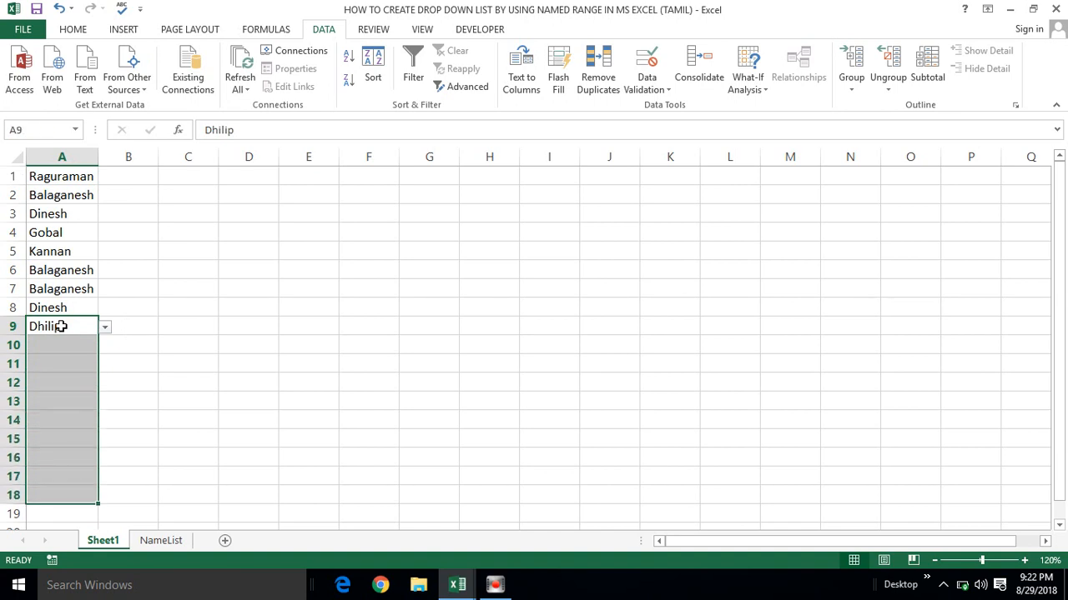
{"action": "key", "text": "ctrl+d"}
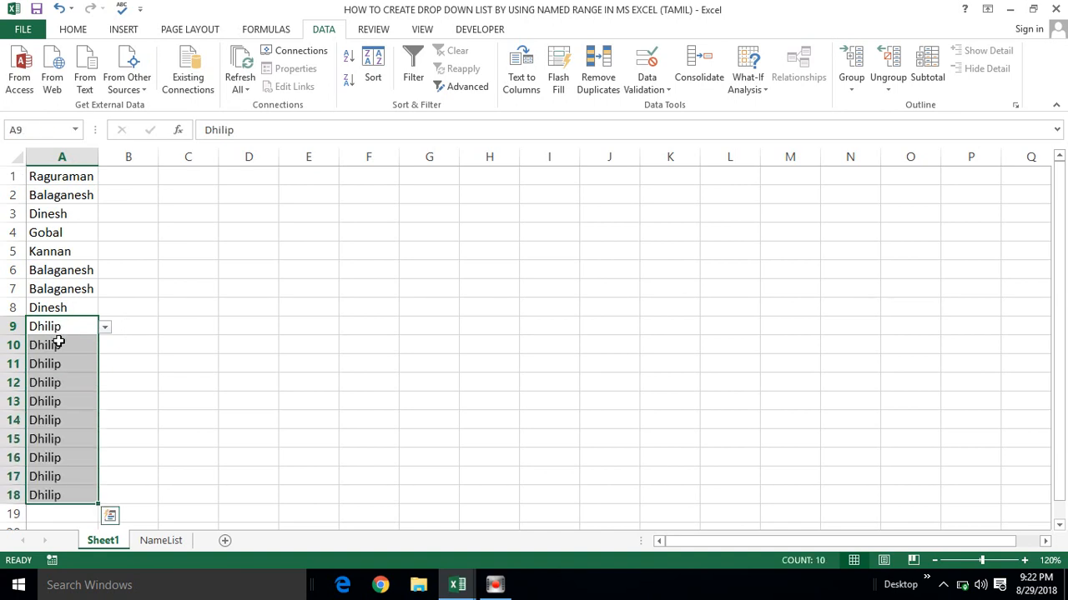
{"action": "left_click", "coordinate": [58, 342]}
{"action": "left_click", "coordinate": [78, 325]}
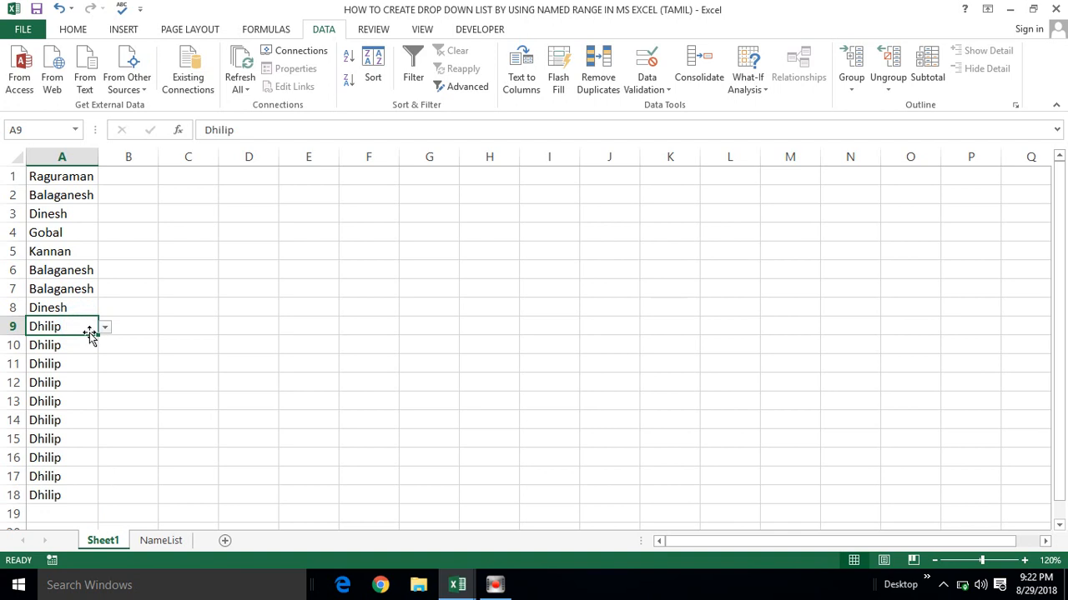
Choose the fourth name from the drop-down list in A10 and the seventh name in A11.
{"action": "left_click", "coordinate": [76, 341]}
{"action": "left_click", "coordinate": [102, 347]}
{"action": "left_click", "coordinate": [37, 371]}
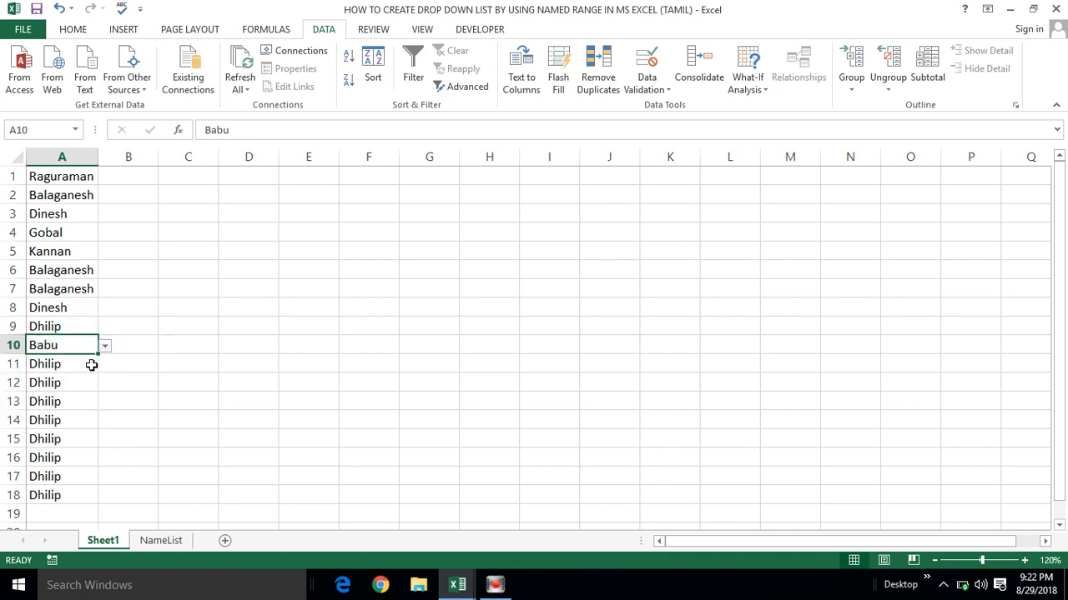
{"action": "left_click", "coordinate": [92, 364]}
{"action": "left_click", "coordinate": [105, 364]}
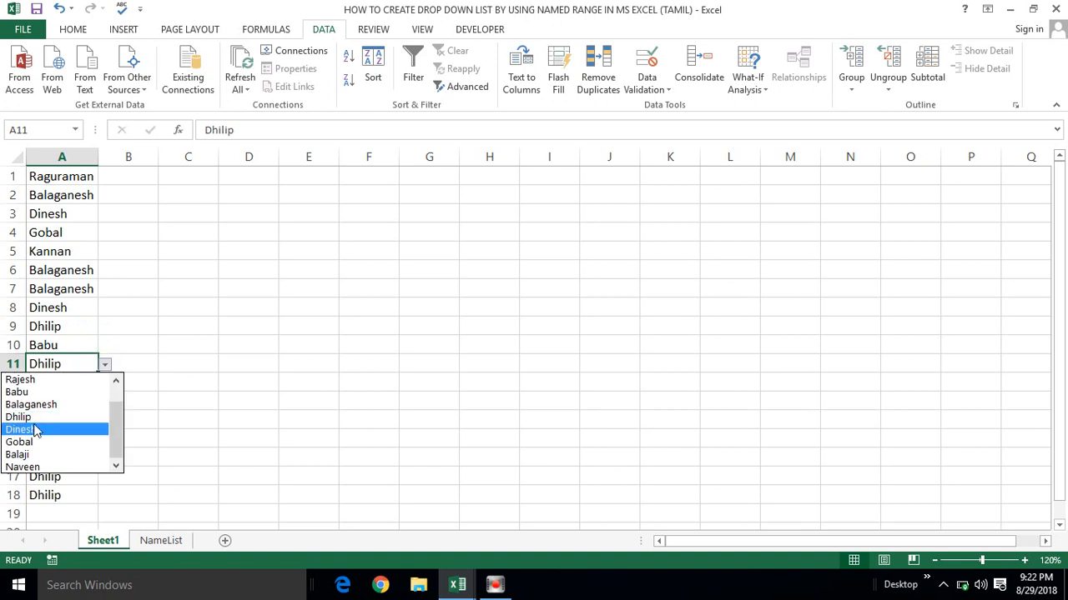
{"action": "left_click", "coordinate": [35, 429]}
Widen column A on Sheet1 slightly to leave extra space beside the longest names.
{"action": "left_click", "coordinate": [72, 285]}
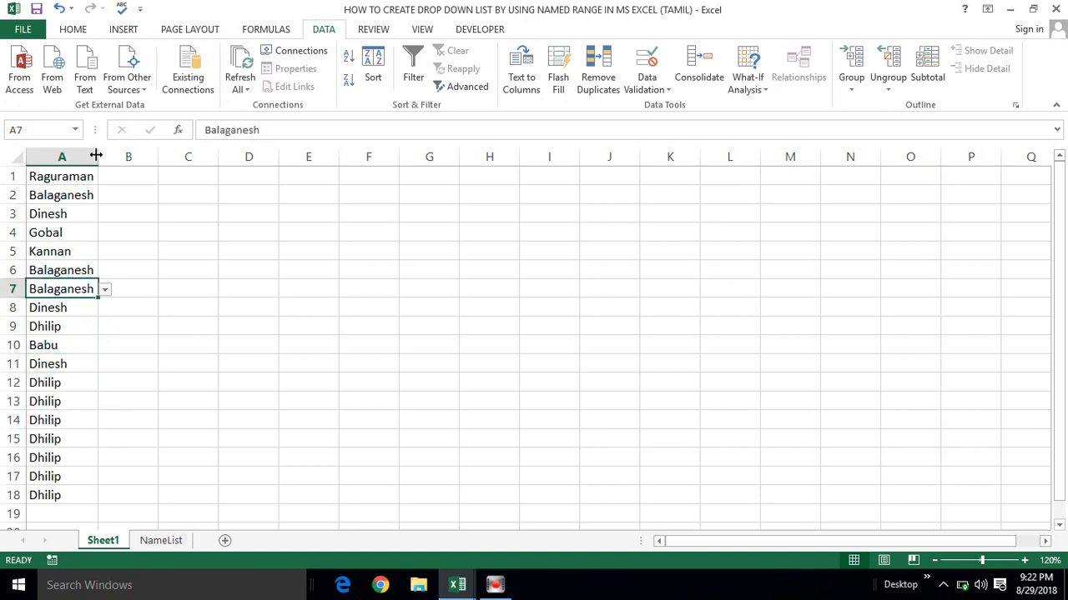
{"action": "left_click_drag", "start_coordinate": [97, 156], "coordinate": [114, 156]}
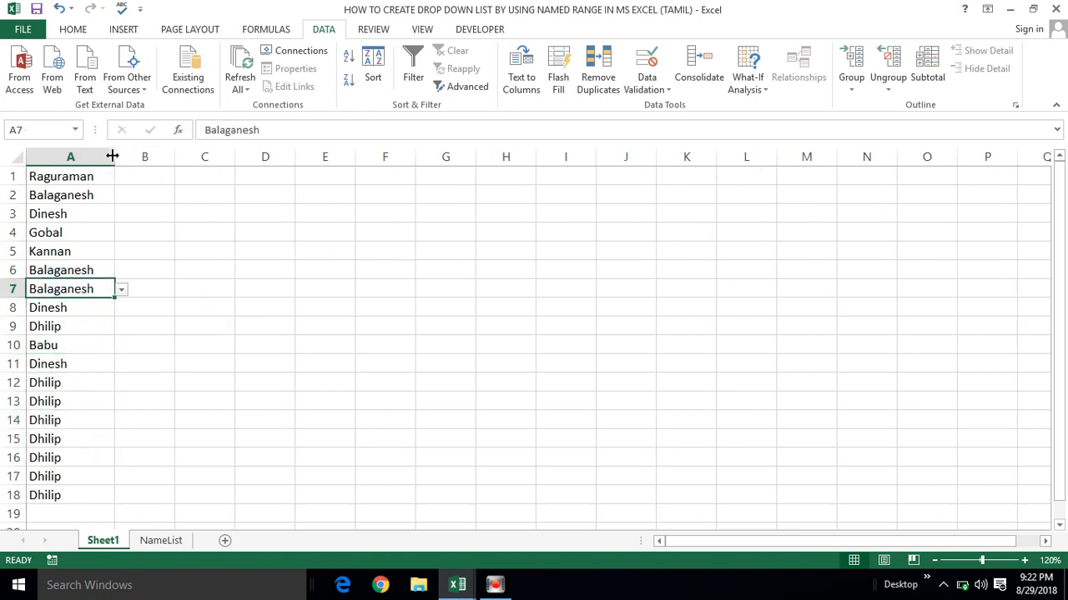
{"action": "left_click", "coordinate": [91, 222]}
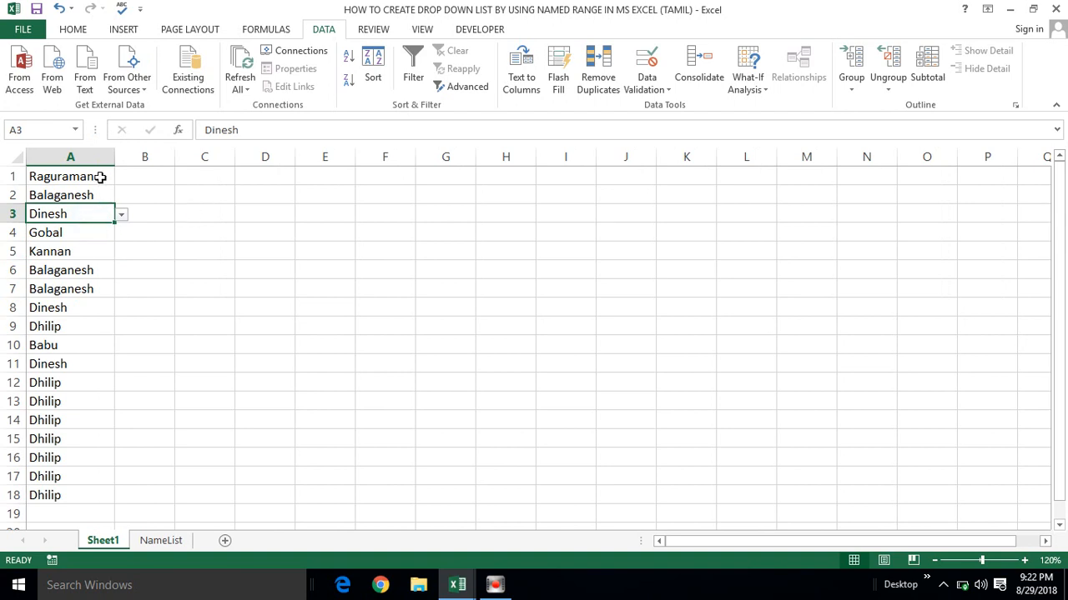
Review the source names on the NameList sheet and the cells with drop-down lists in Sheet1 column A.
{"action": "left_click", "coordinate": [100, 177]}
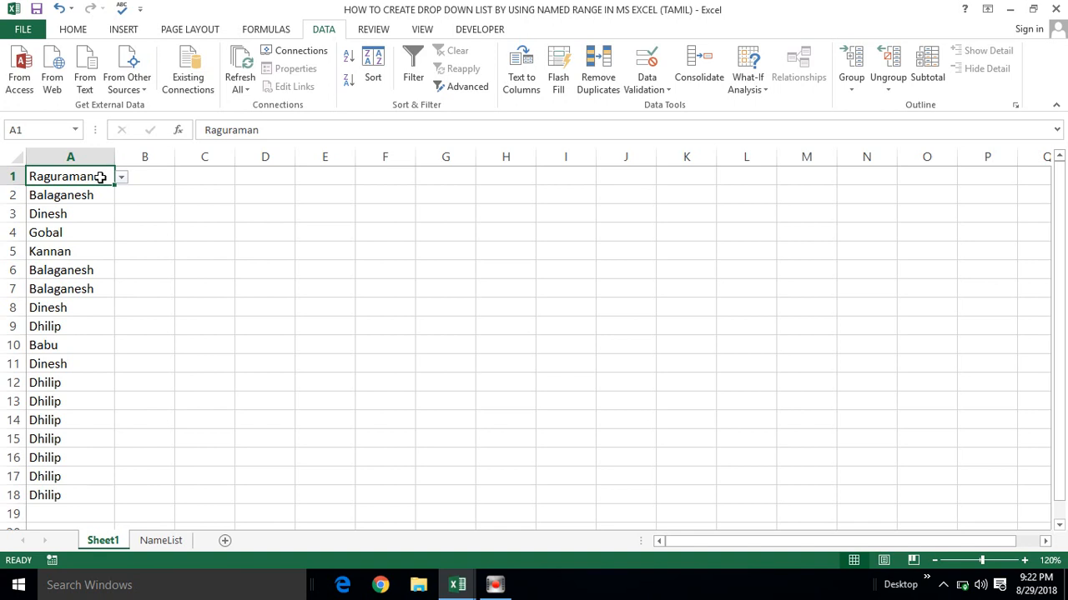
{"action": "left_click", "coordinate": [156, 544]}
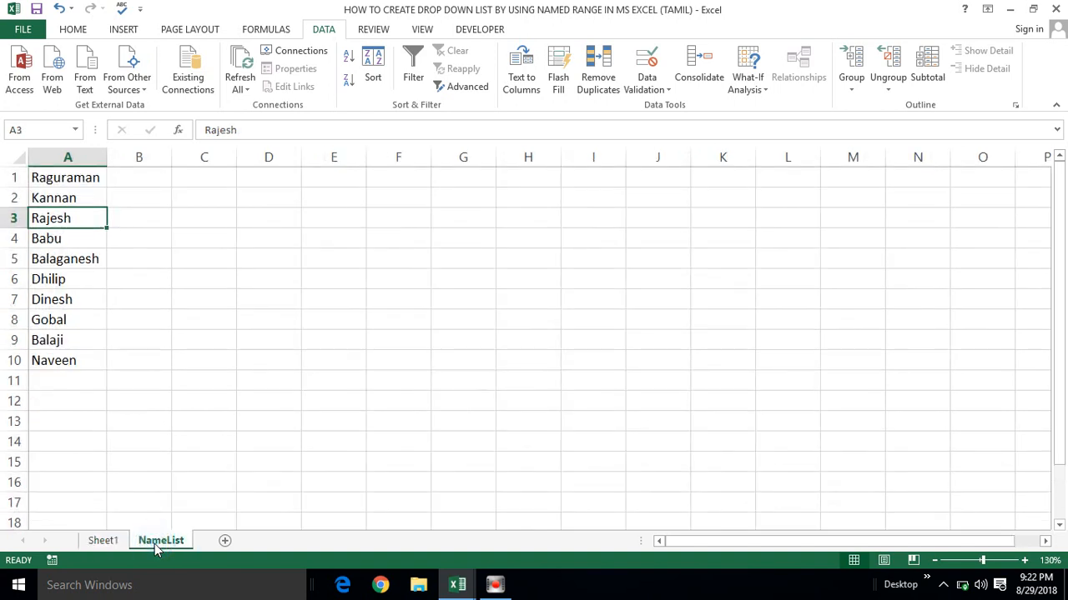
{"action": "left_click", "coordinate": [100, 541]}
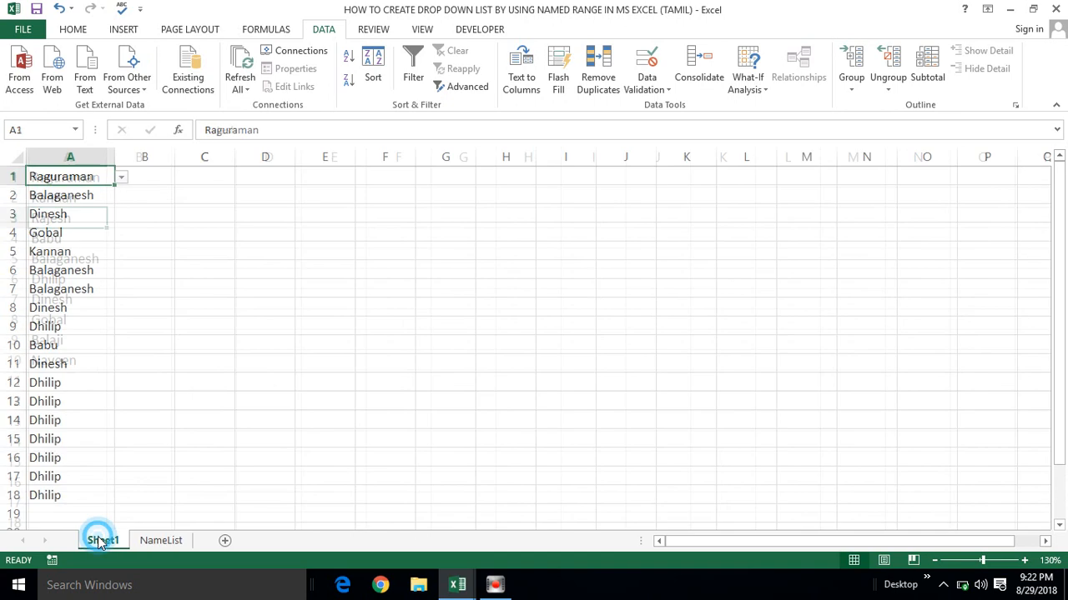
{"action": "left_click", "coordinate": [87, 228]}
{"action": "left_click", "coordinate": [99, 174]}
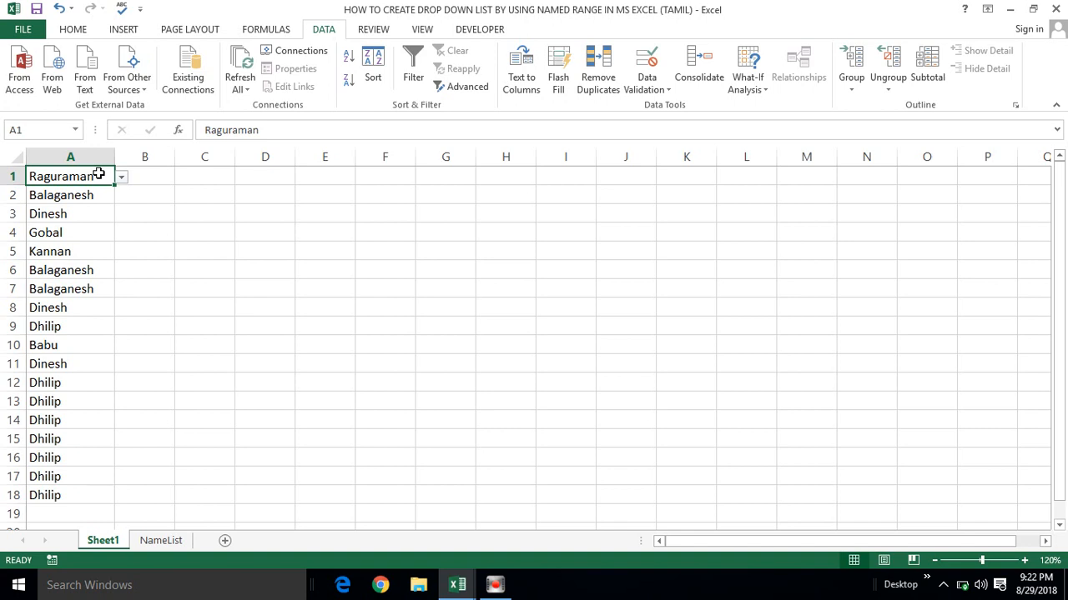
{"action": "left_click", "coordinate": [91, 195]}
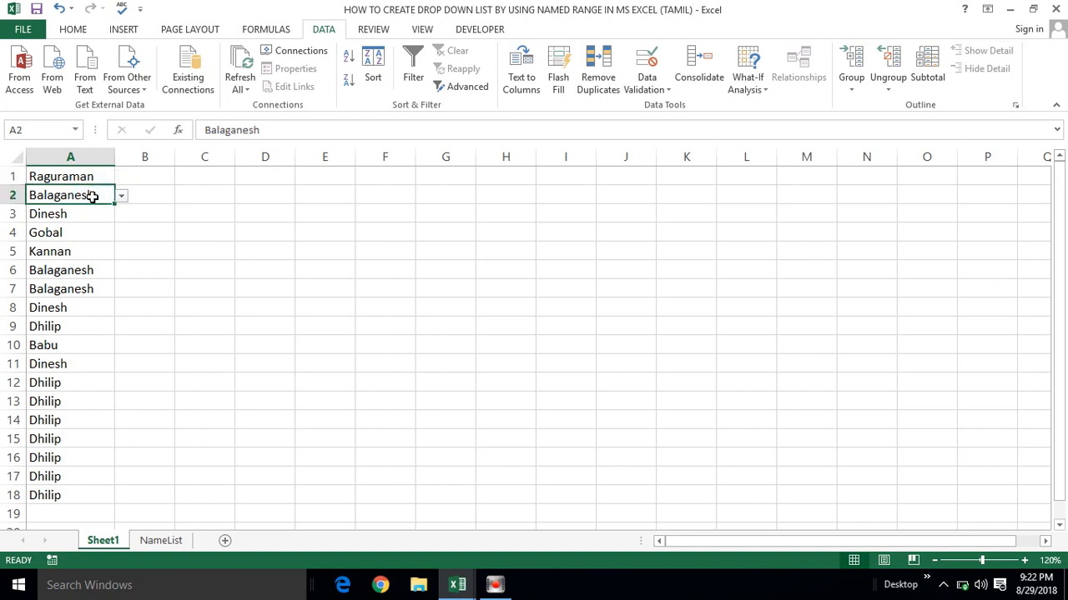
{"action": "left_click", "coordinate": [142, 184]}
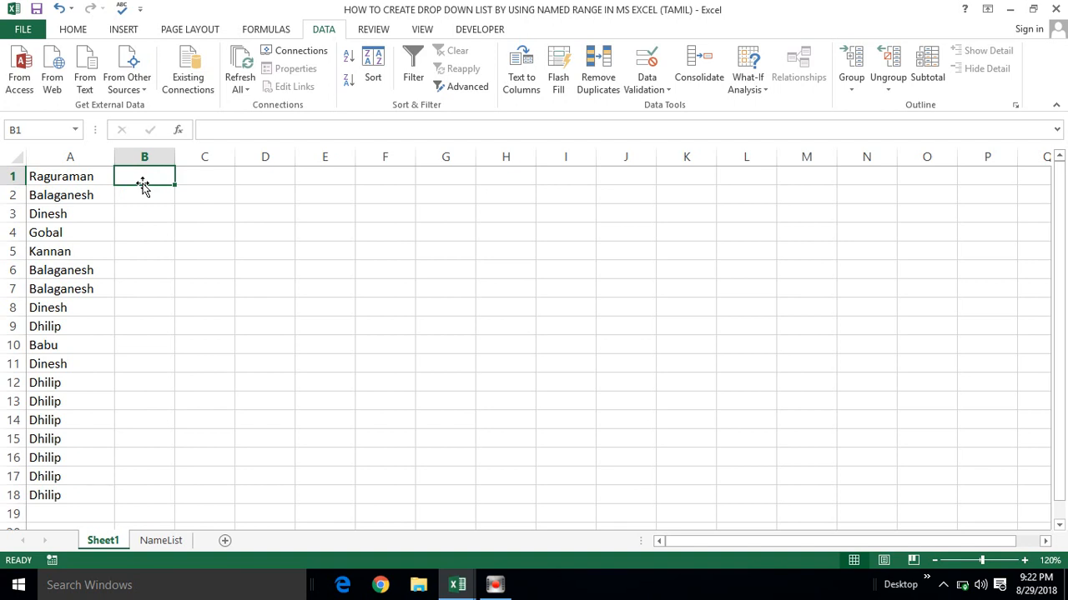
{"action": "left_click", "coordinate": [92, 180]}
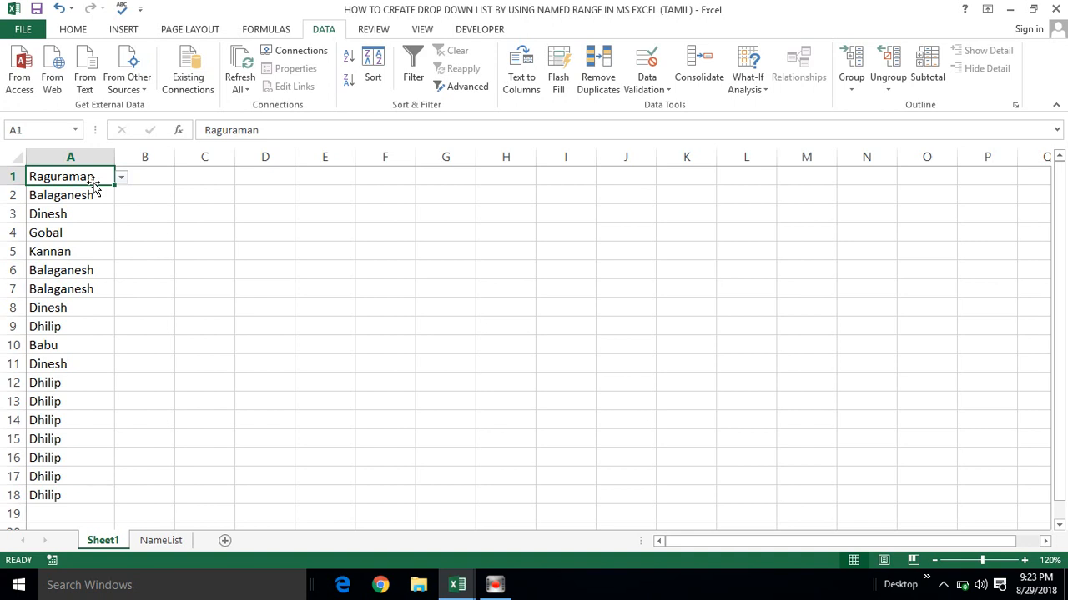
{"action": "left_click", "coordinate": [78, 210]}
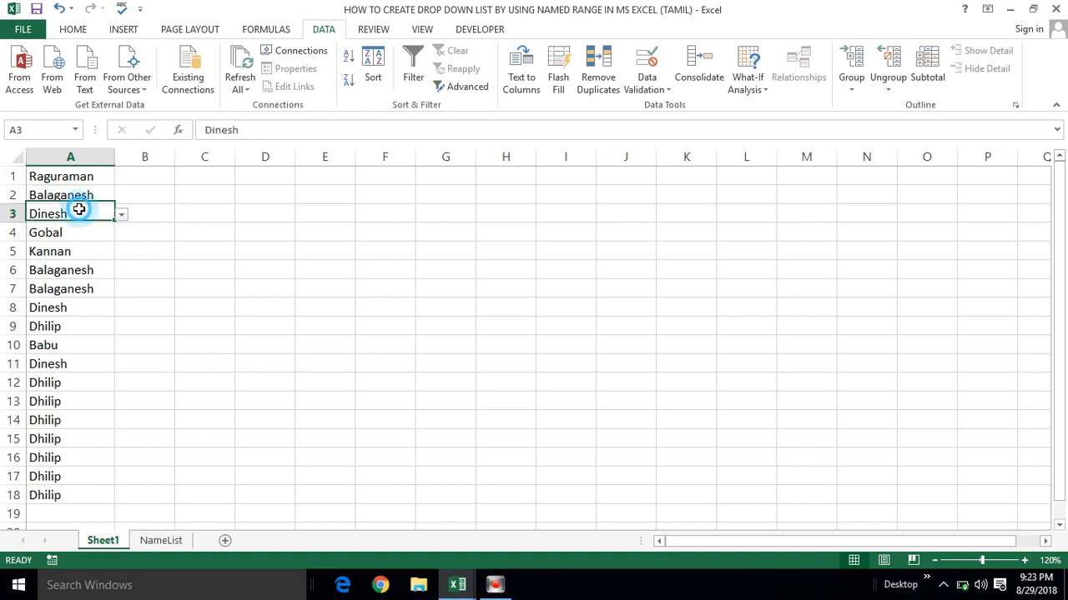
{"action": "left_click", "coordinate": [56, 265]}
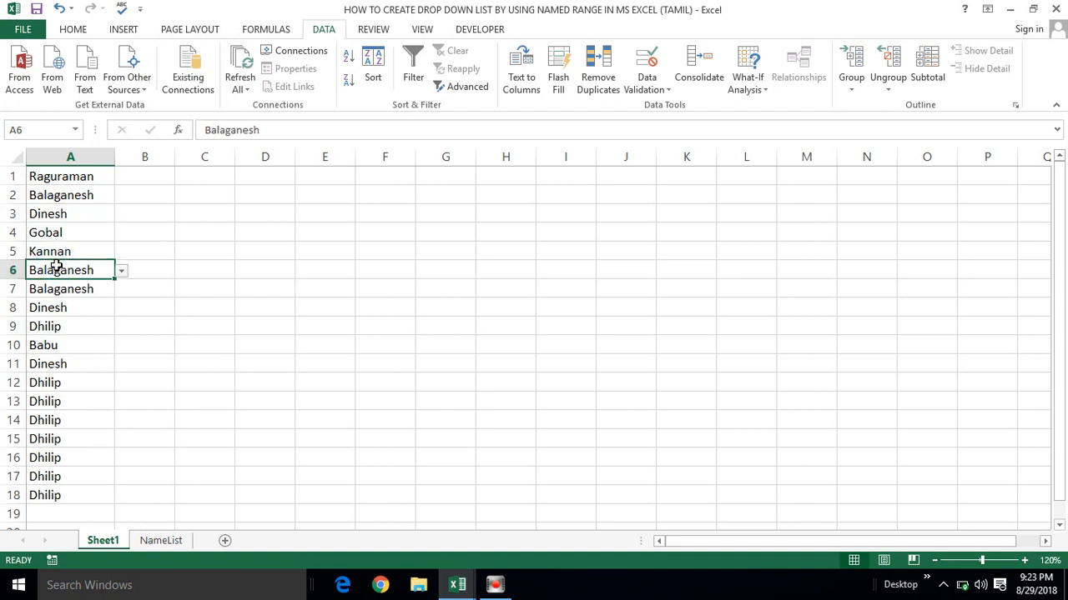
{"action": "left_click", "coordinate": [55, 342]}
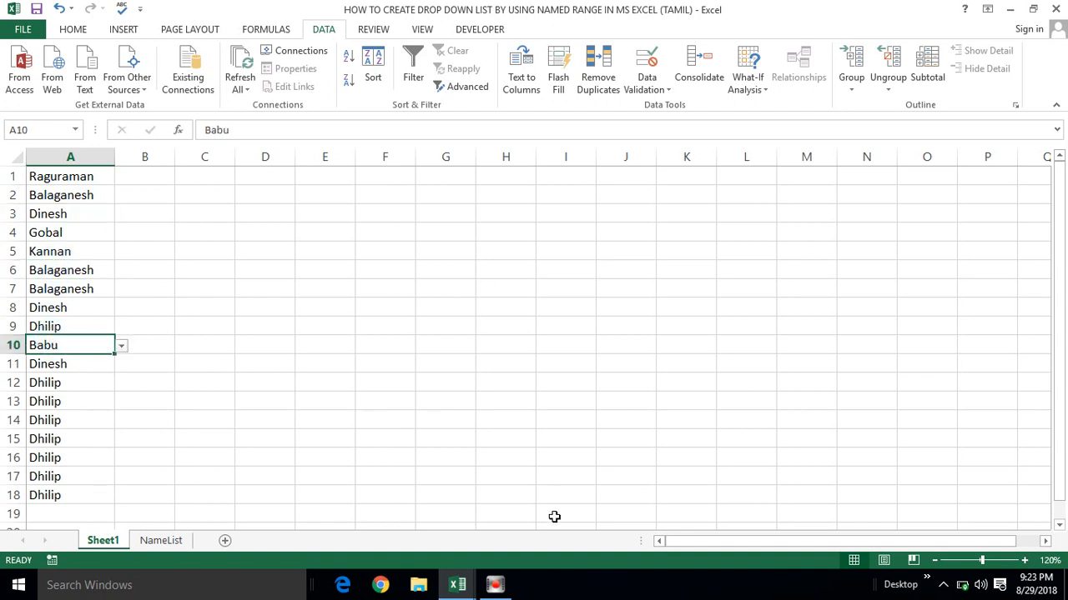